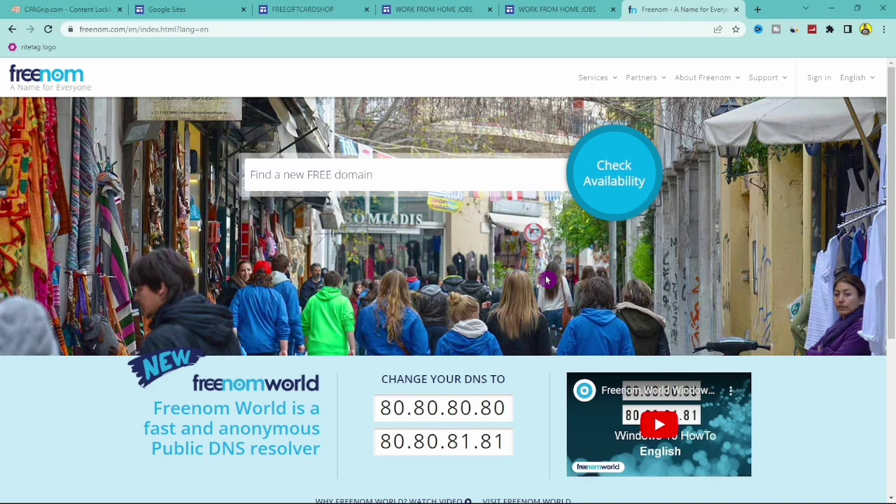
Step: Compare the published site links of the FREEGIFTCARDSHOP and WORK FROM HOME JOBS sites in Google Sites
click(168, 9)
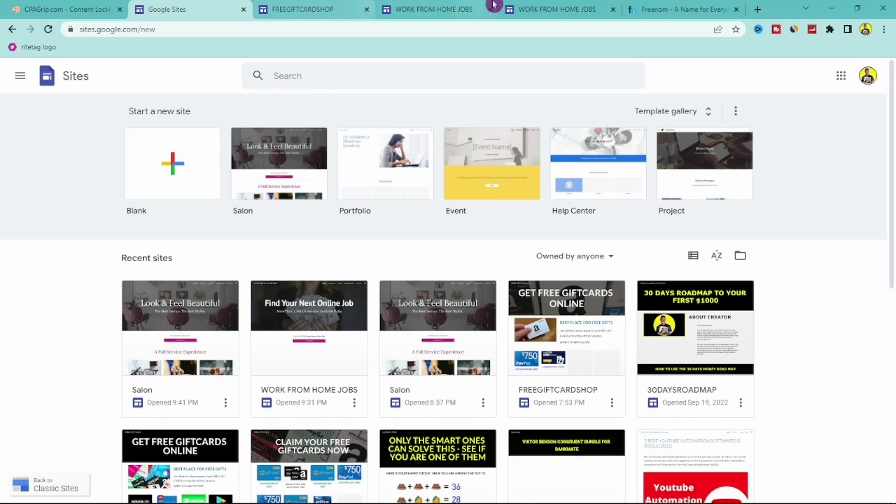
click(327, 6)
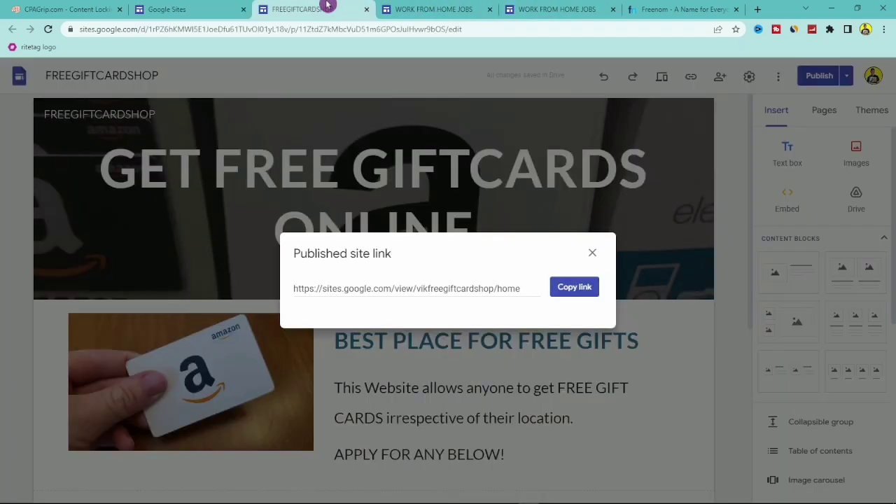
click(592, 254)
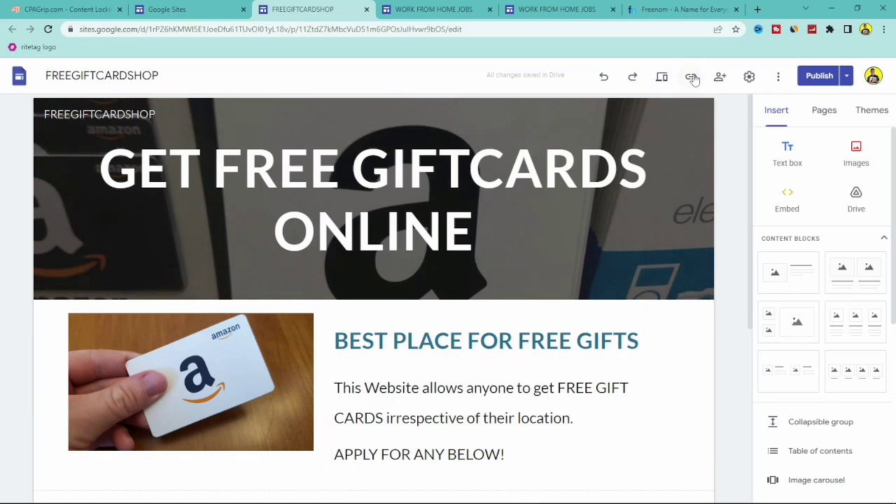
click(690, 77)
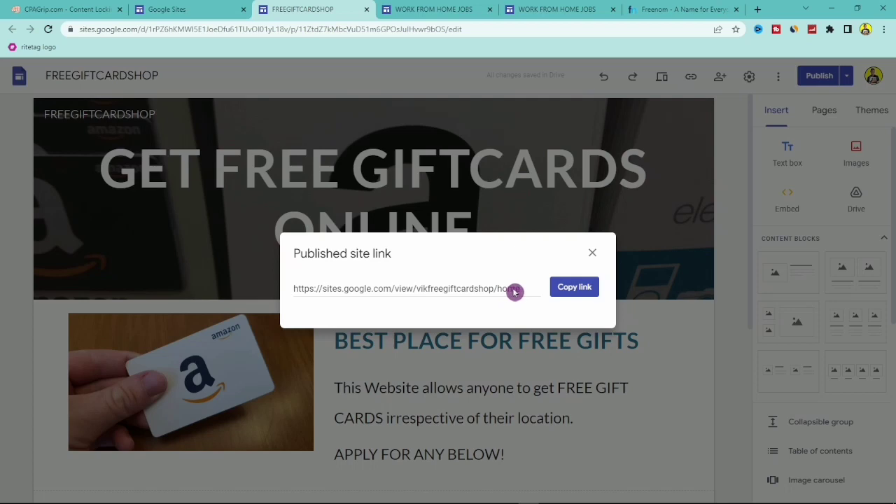
click(437, 8)
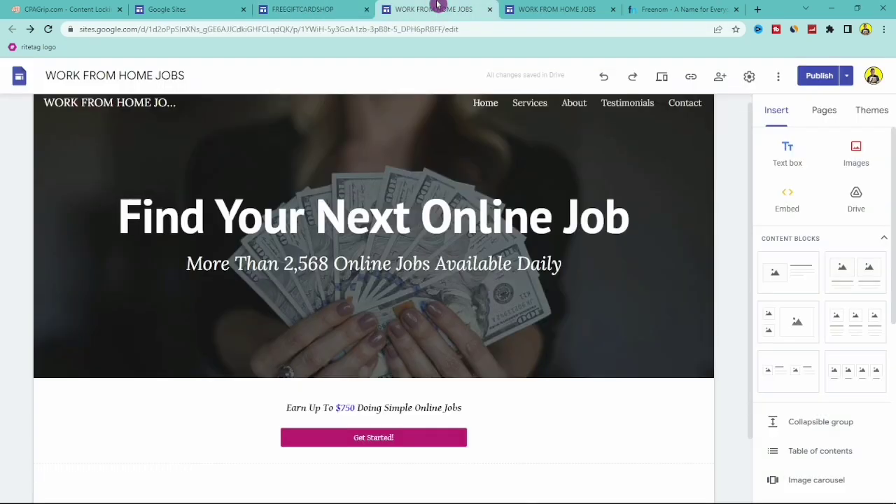
click(690, 77)
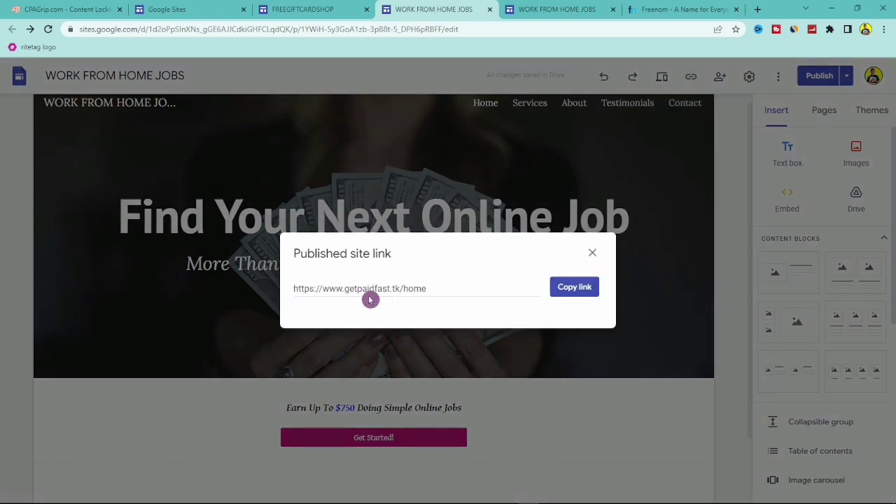
click(283, 7)
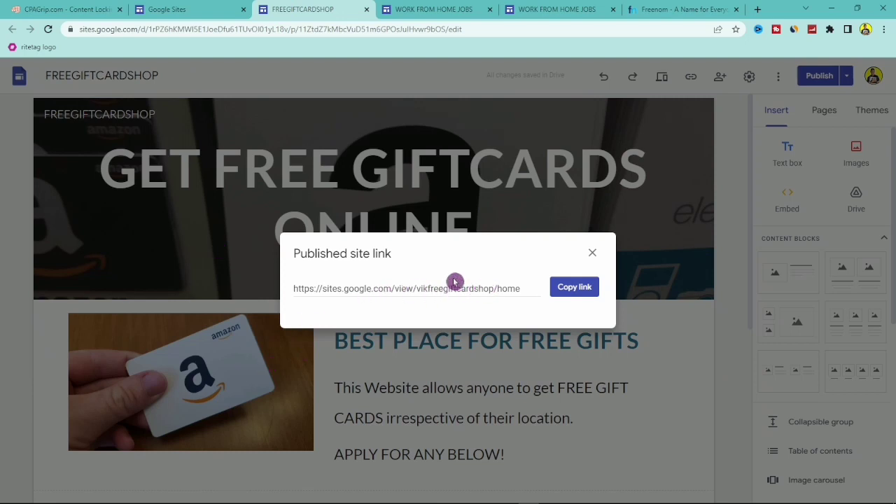
click(444, 8)
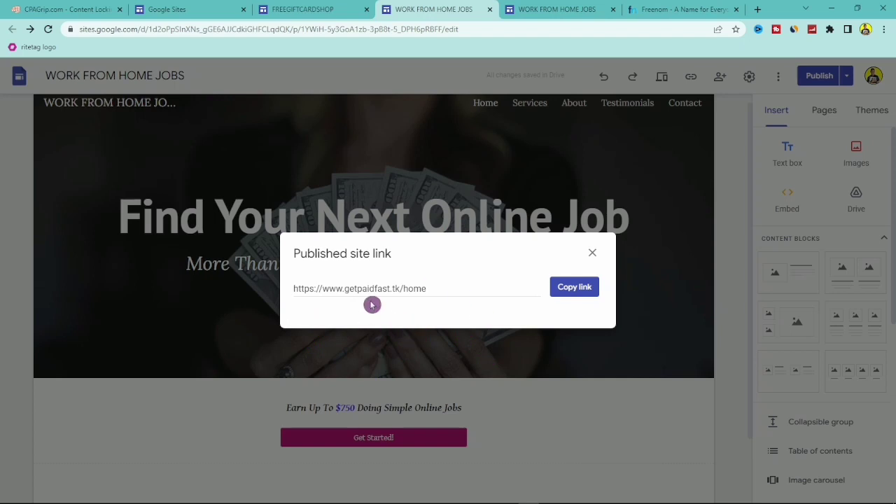
click(349, 8)
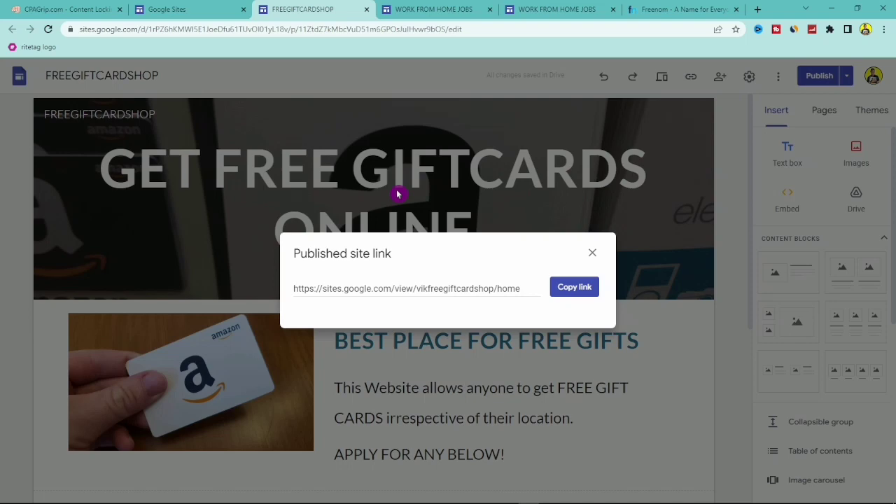
Step: Switch to Freenom and sign in with the account e-mail and password
click(672, 9)
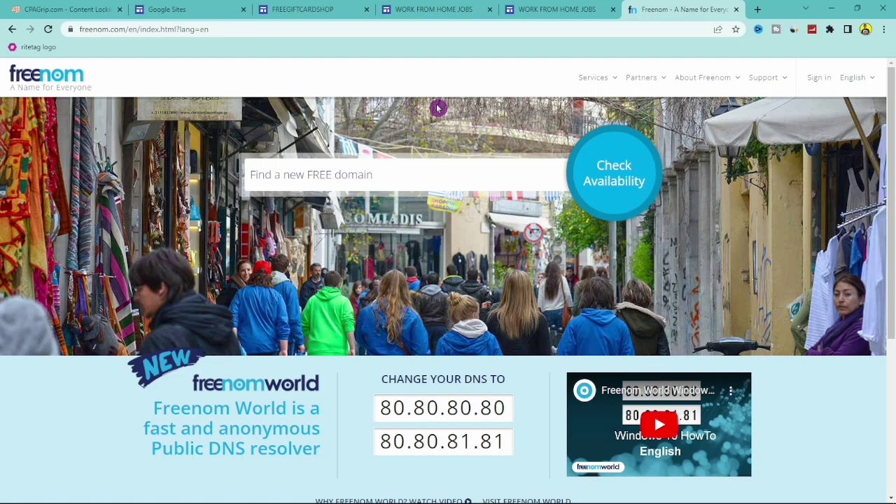
click(820, 80)
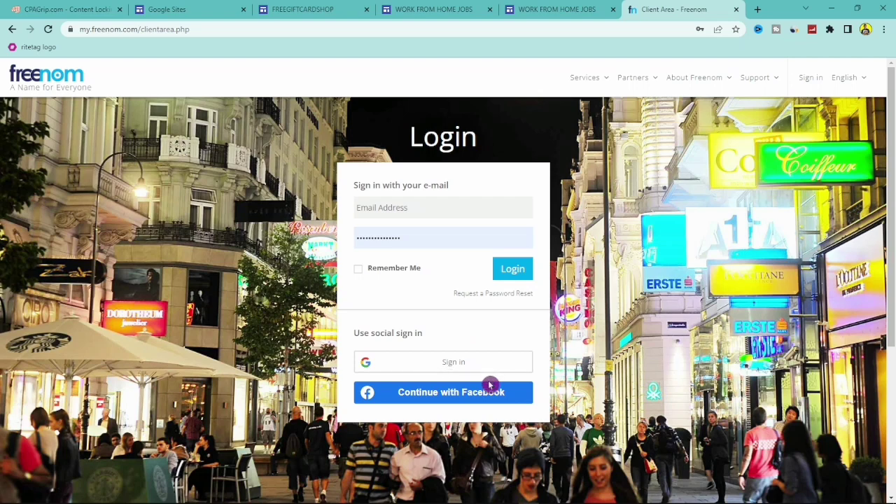
click(430, 225)
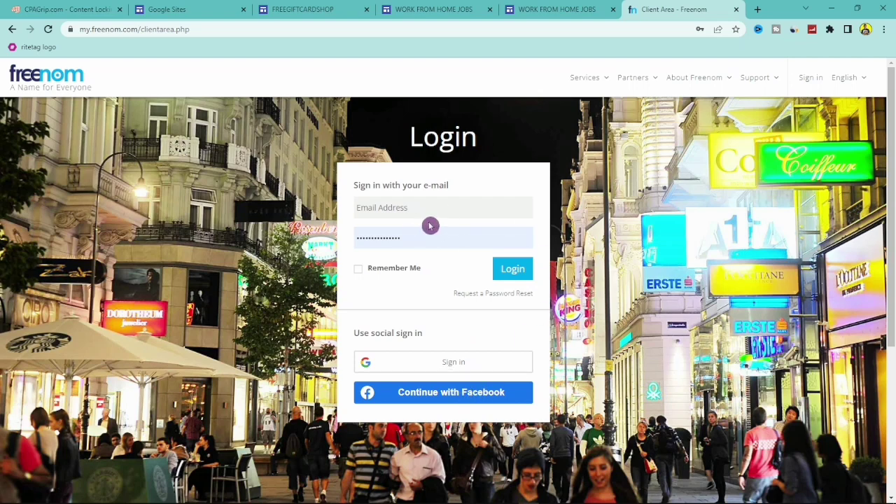
click(469, 247)
click(534, 270)
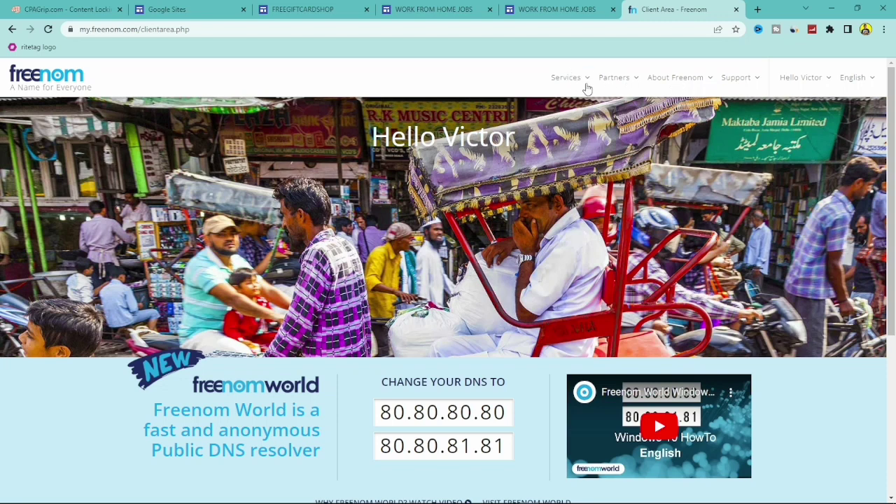
Step: Open the Freenom page for registering a new domain, ready for a domain name
click(586, 82)
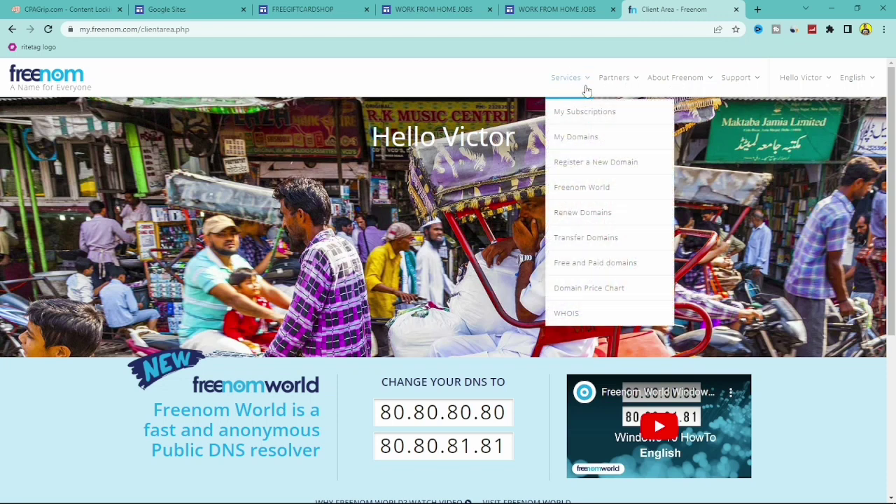
click(616, 169)
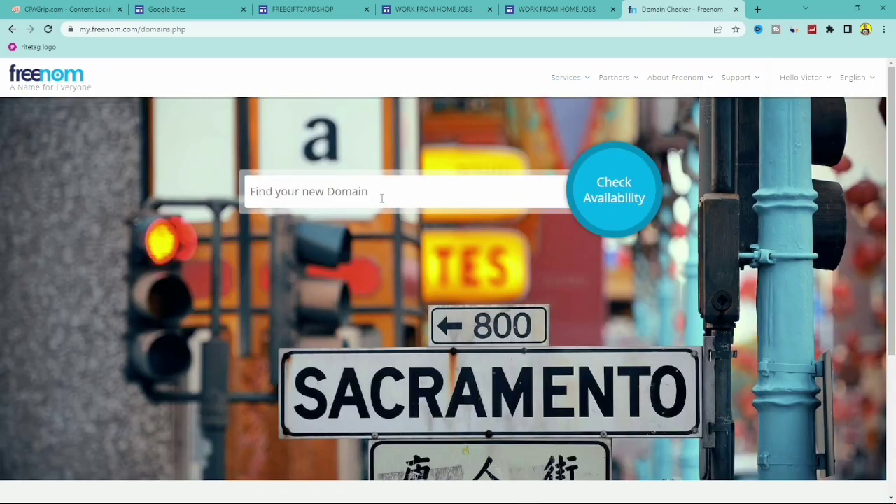
click(382, 198)
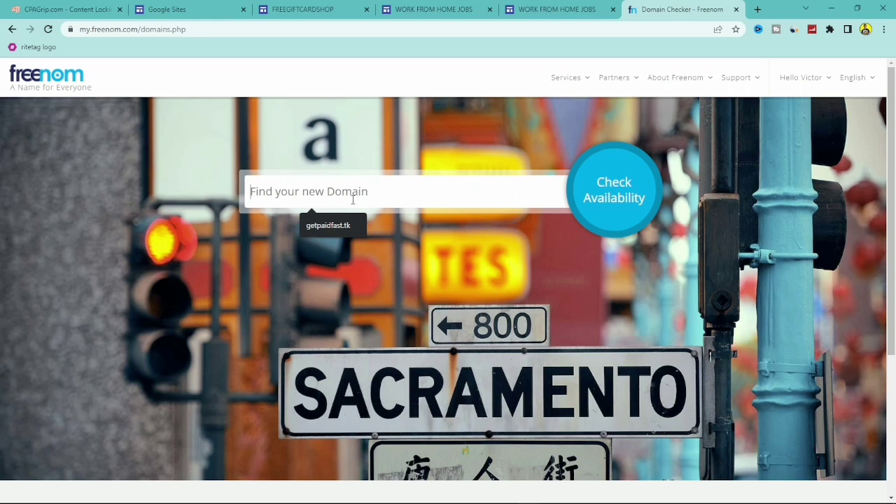
Step: Close the published link dialog of the FREEGIFTCARDSHOP site, view its headline and return to the Freenom domain search
click(310, 9)
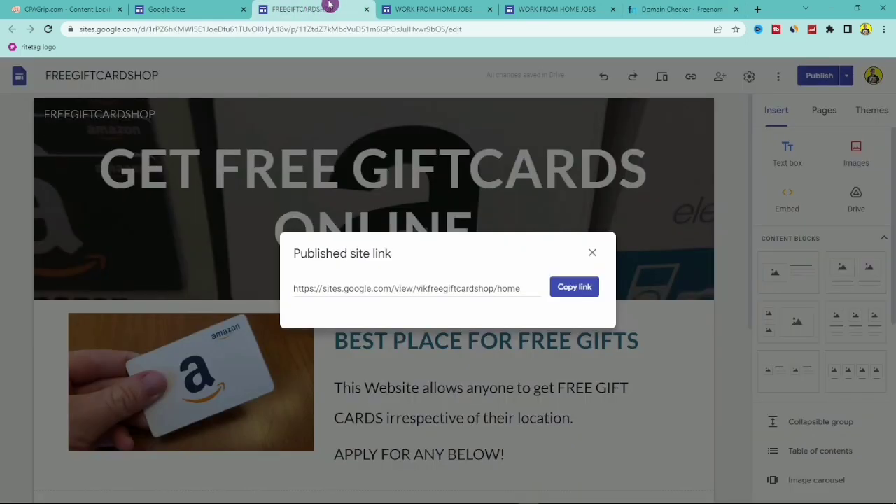
click(592, 253)
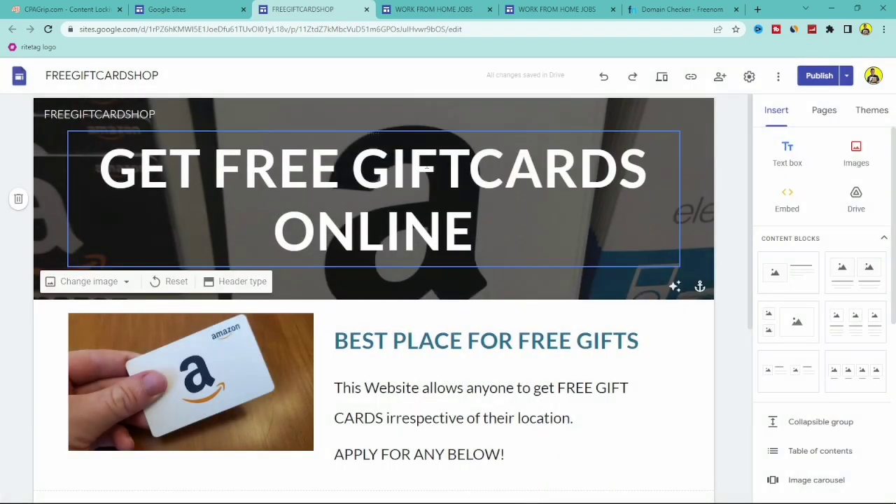
click(679, 9)
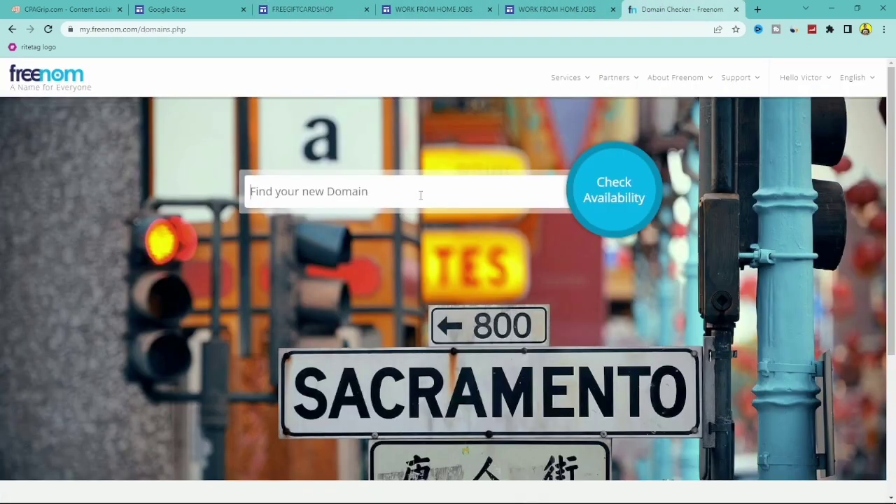
Step: Check the availability of the domain name freegiftcardsforyou
click(394, 193)
text(get)
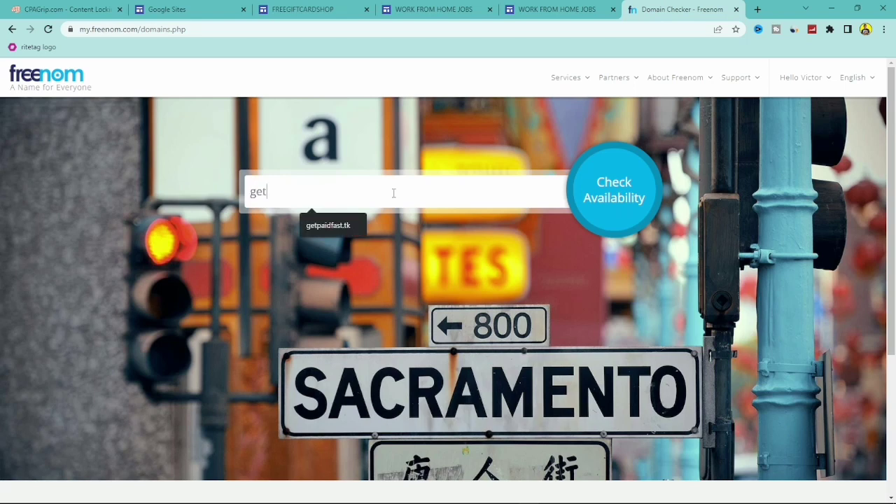
text(freegiftcards)
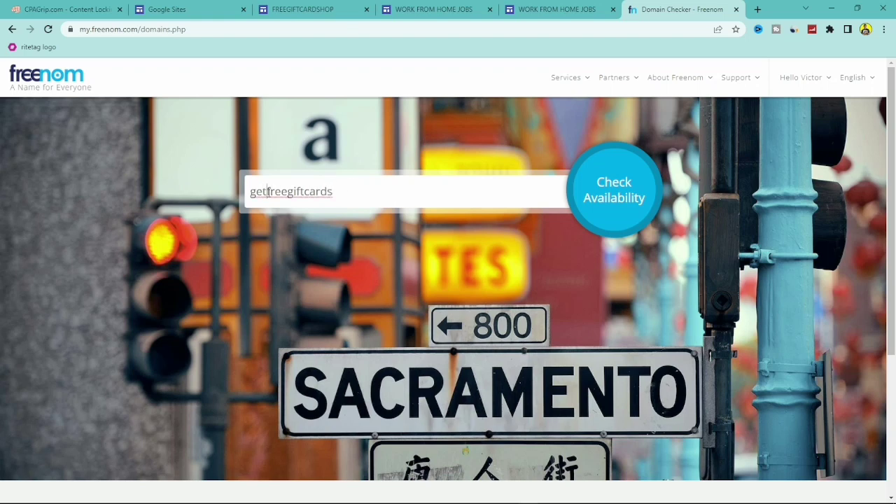
key(BackSpace)
key(BackSpace)
key(BackSpace)
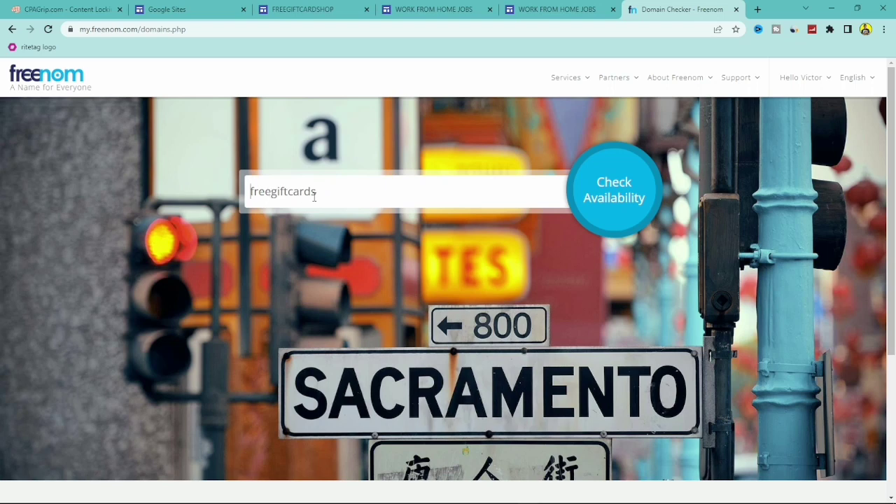
click(314, 196)
text(foryou)
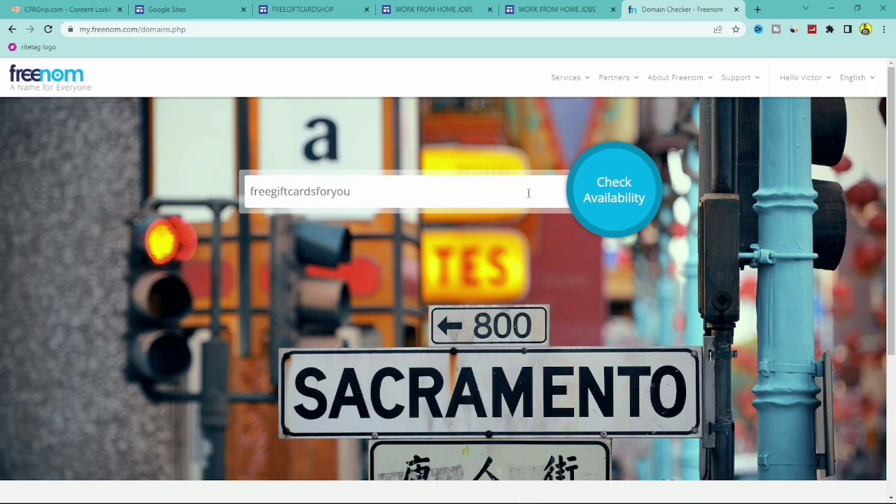
click(623, 197)
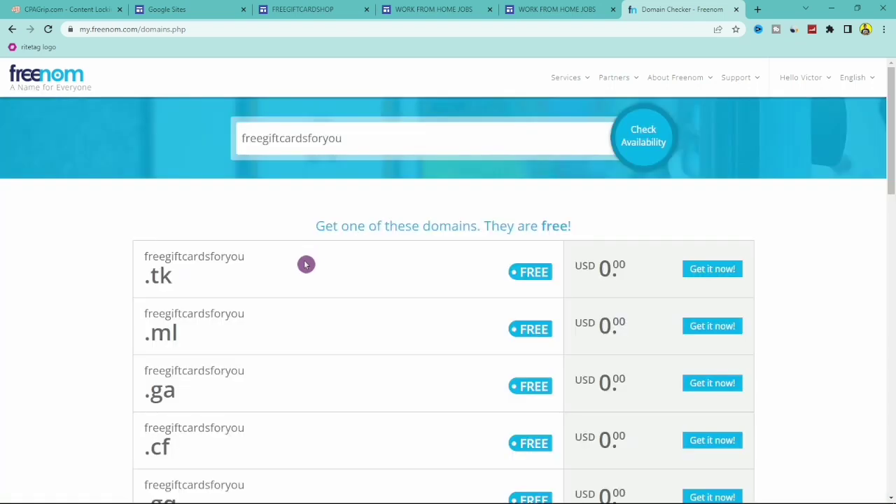
Step: Add the .tk extension to the searched name and check the availability of freegiftcardsforyou.tk
drag(891, 122, 892, 161)
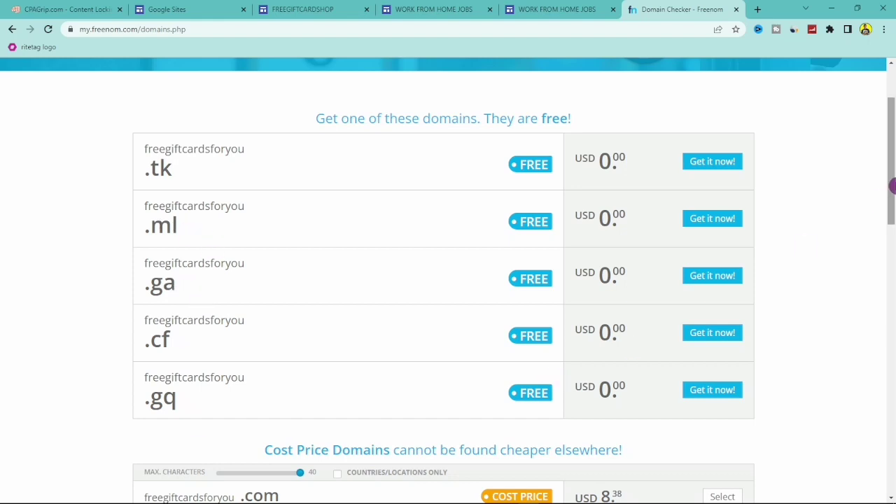
drag(890, 186, 891, 286)
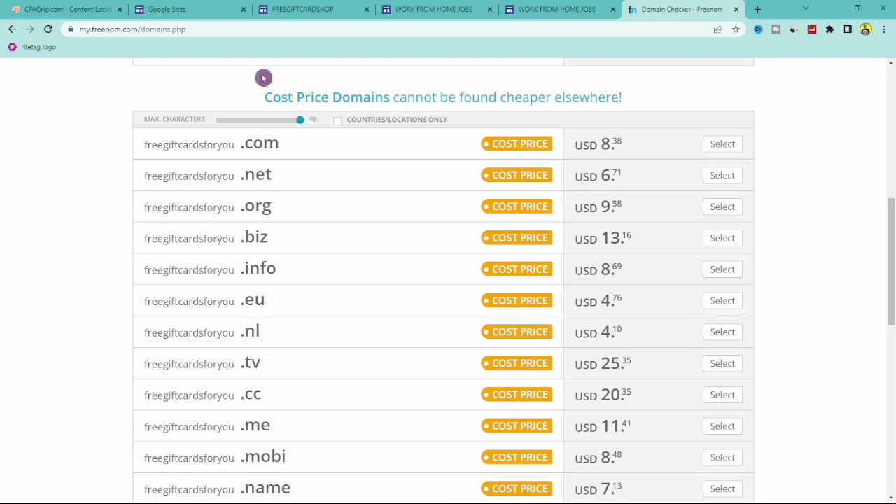
drag(890, 222, 890, 117)
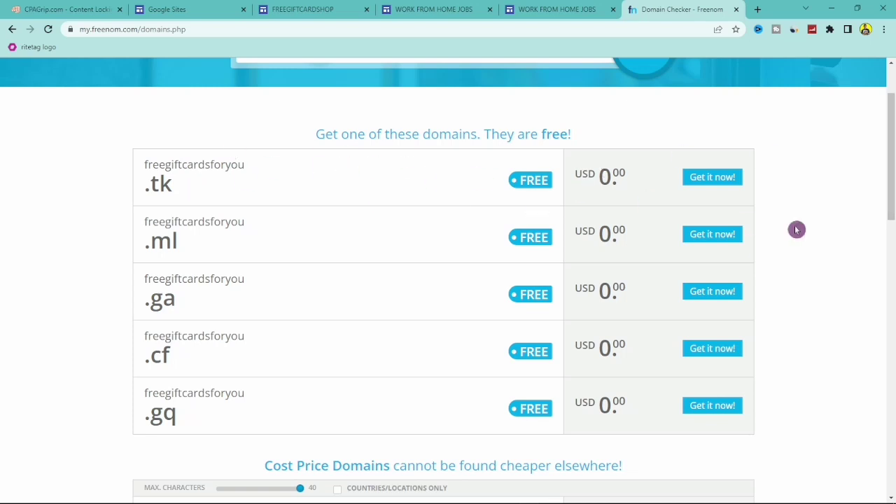
drag(892, 137, 892, 110)
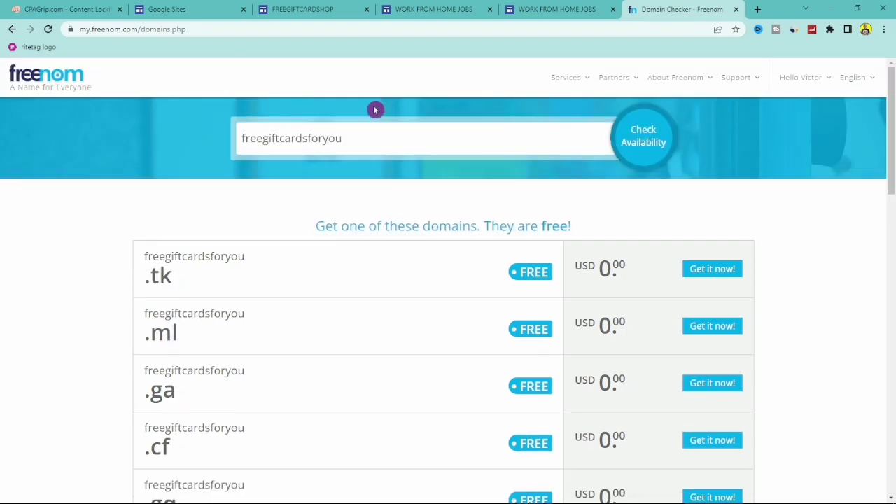
click(345, 140)
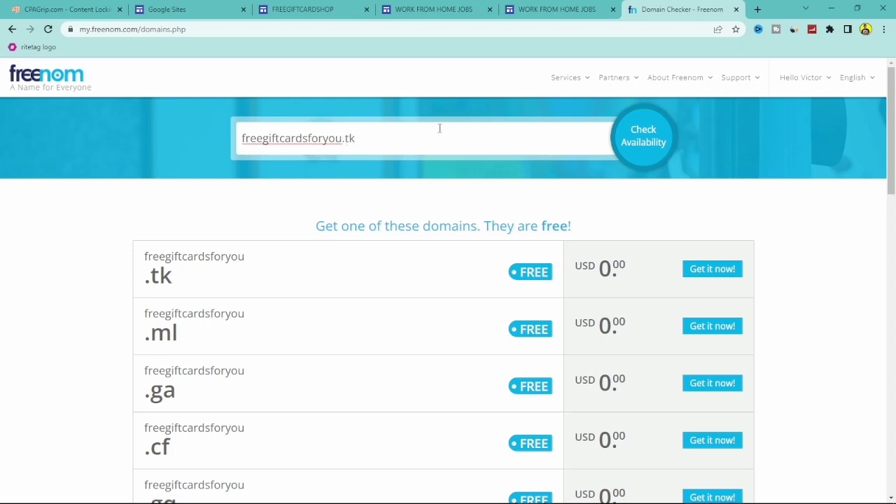
click(644, 142)
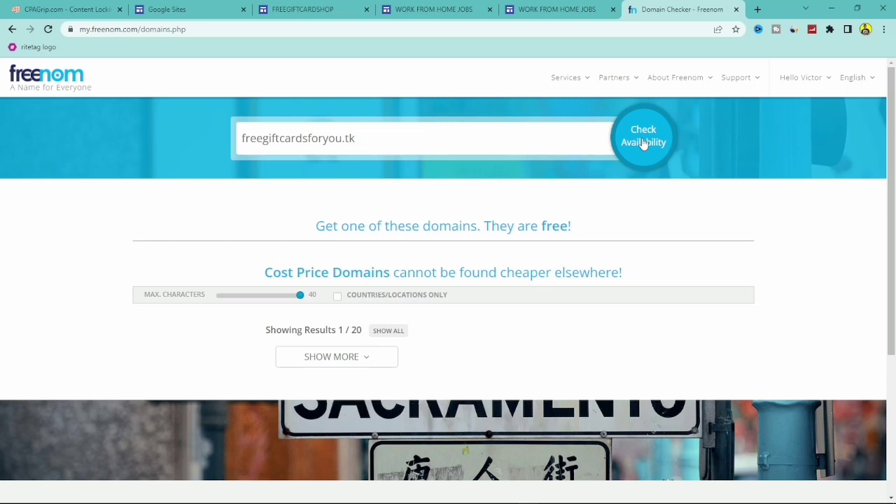
Step: Proceed to checkout with the selected freegiftcardsforyou.tk domain
click(313, 185)
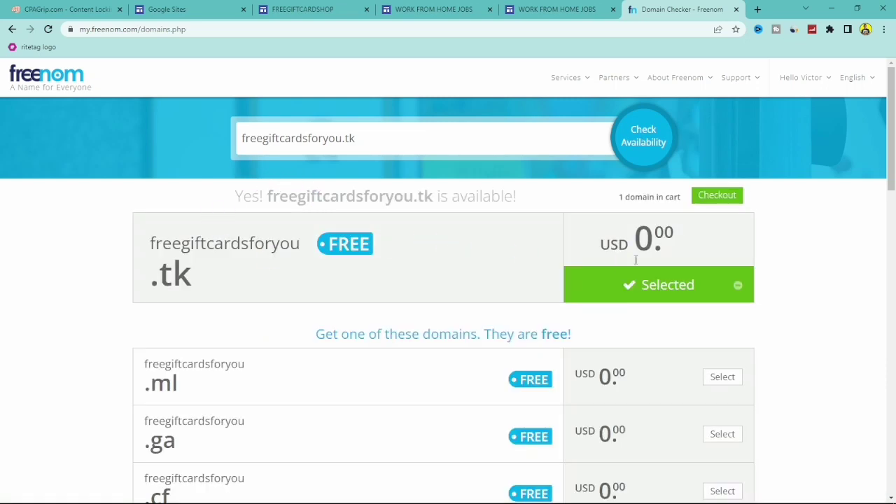
click(302, 249)
click(717, 196)
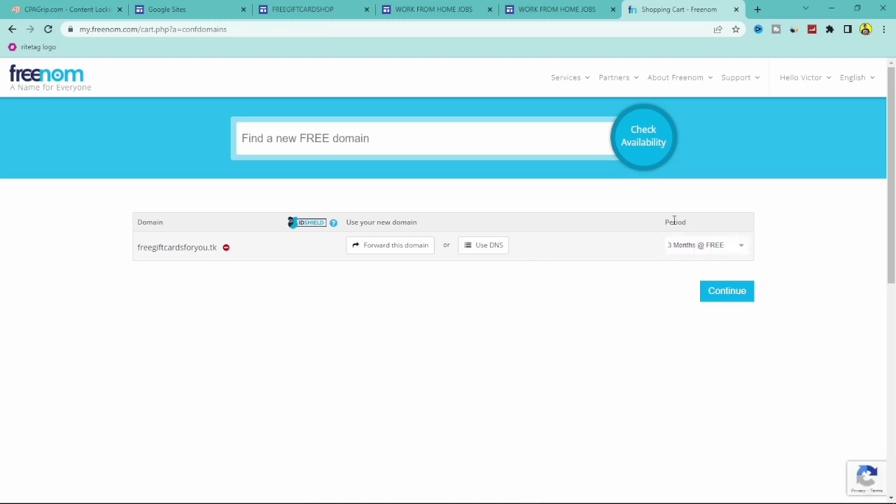
Step: Set the registration period of freegiftcardsforyou.tk to 12 Months @ FREE
click(742, 246)
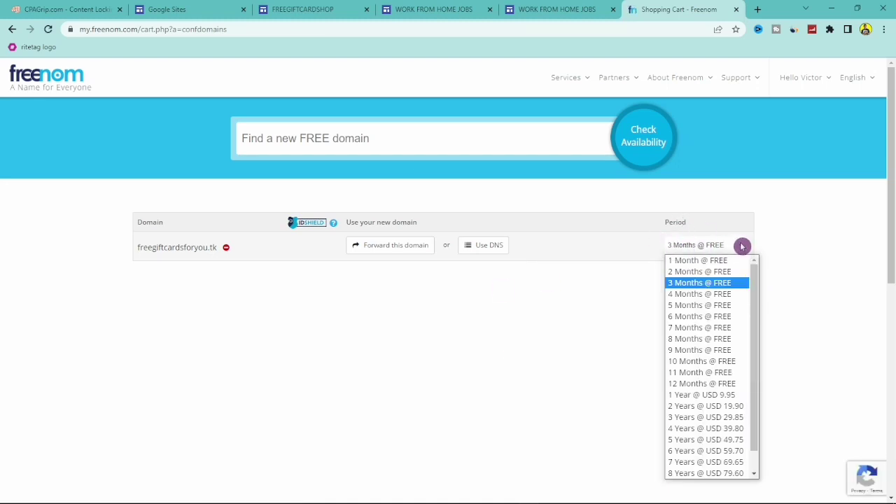
scroll(891, 266, down, 2)
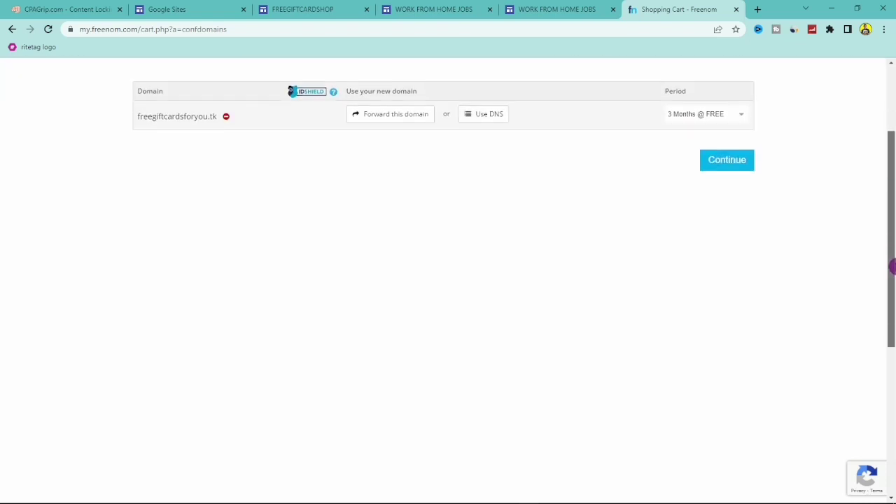
click(744, 109)
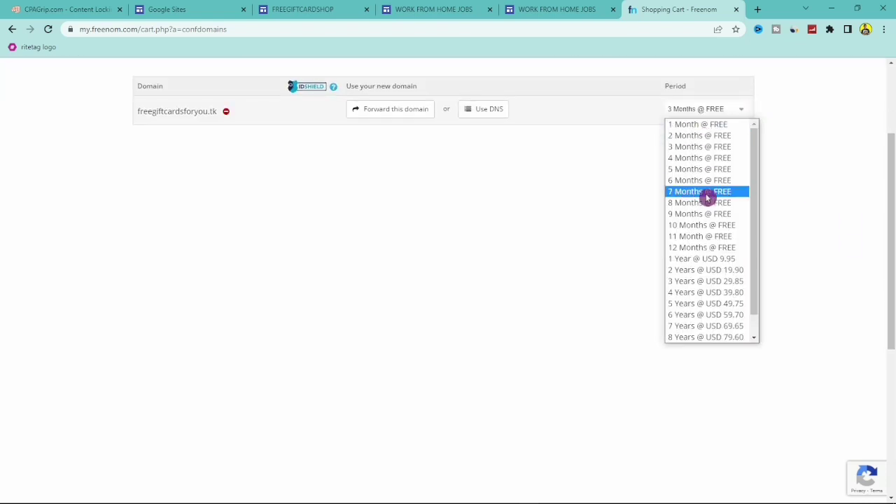
click(706, 249)
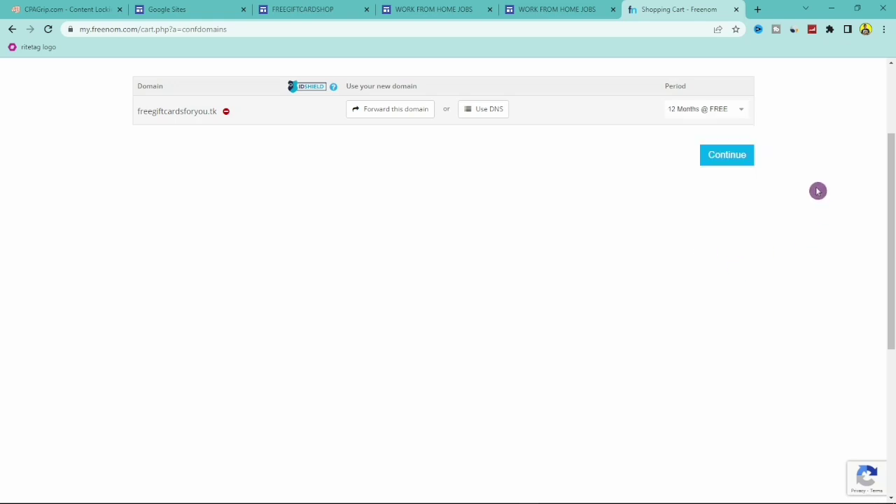
Step: Continue to the order review, complete the freegiftcardsforyou.tk order and read the confirmation message
click(721, 156)
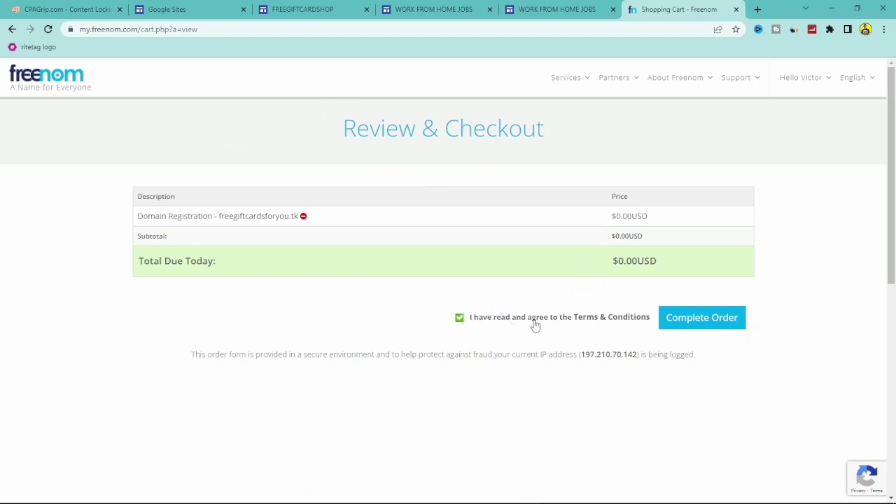
click(689, 321)
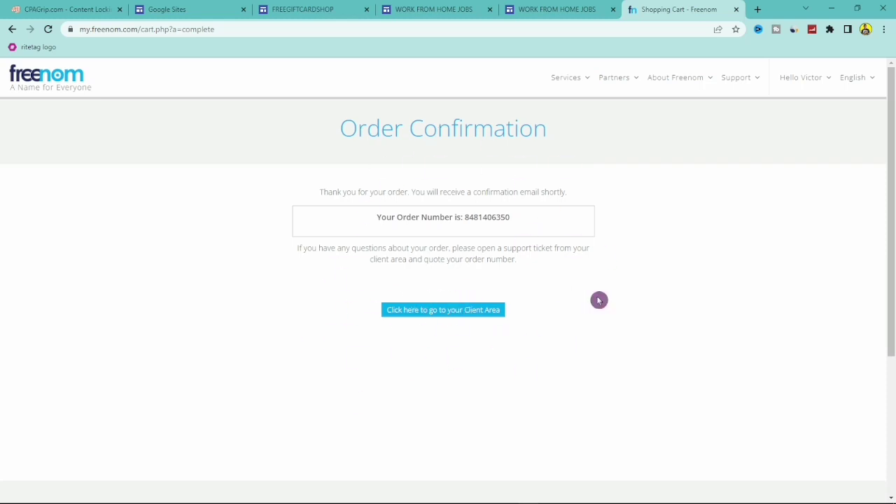
drag(308, 190, 597, 191)
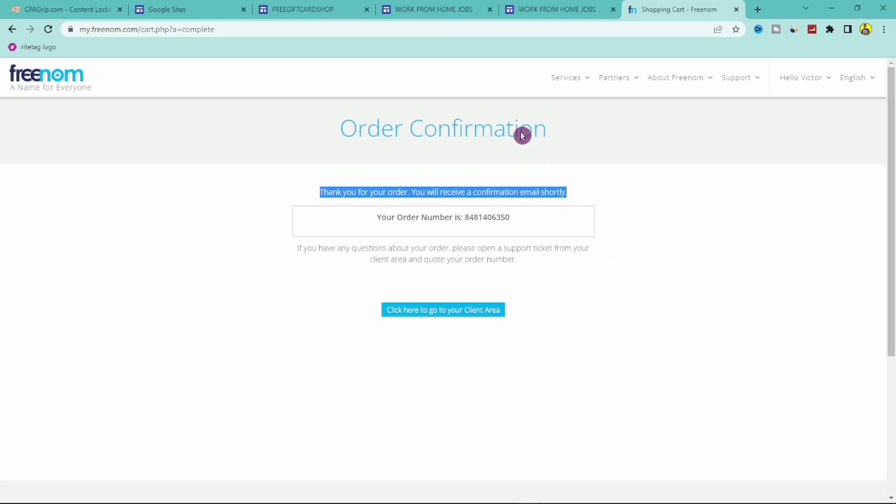
click(637, 230)
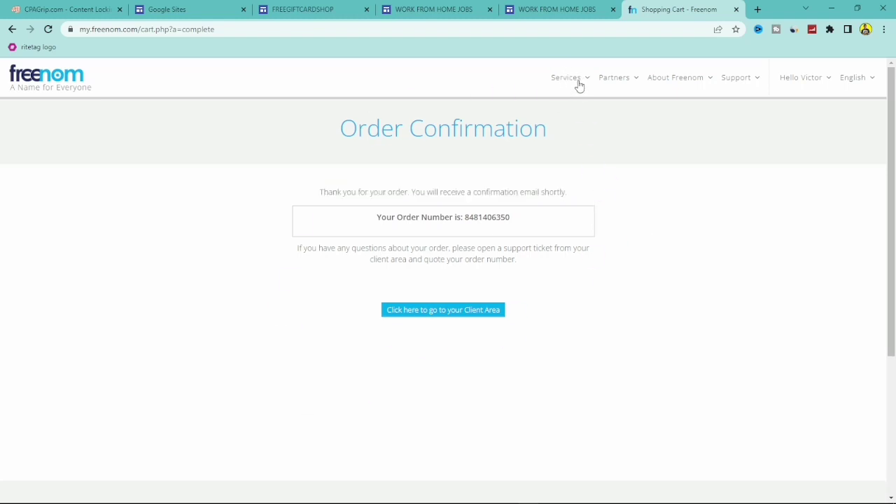
Step: Go to the list of registered domains and open the management page of freegiftcardsforyou.tk
mouse_move(587, 82)
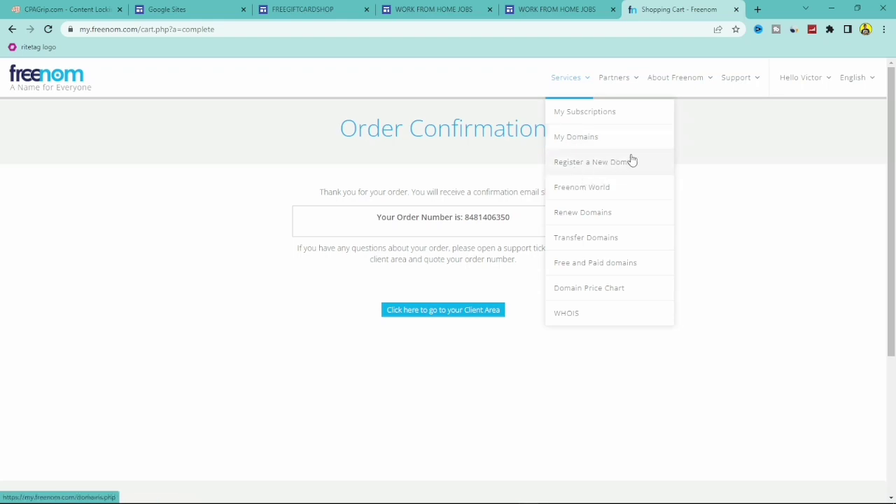
click(583, 138)
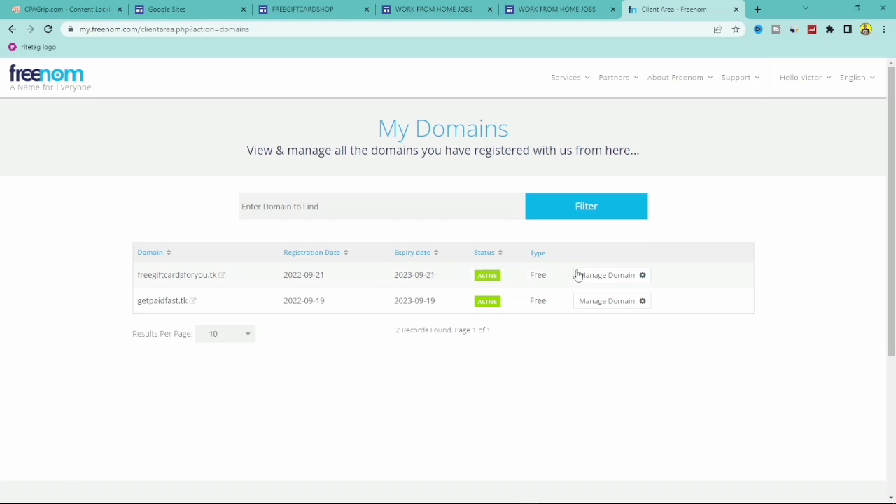
click(505, 270)
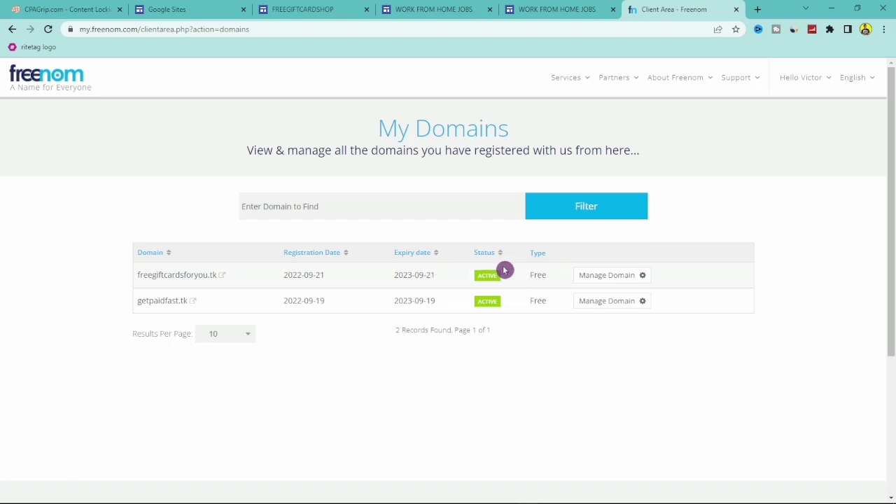
click(623, 277)
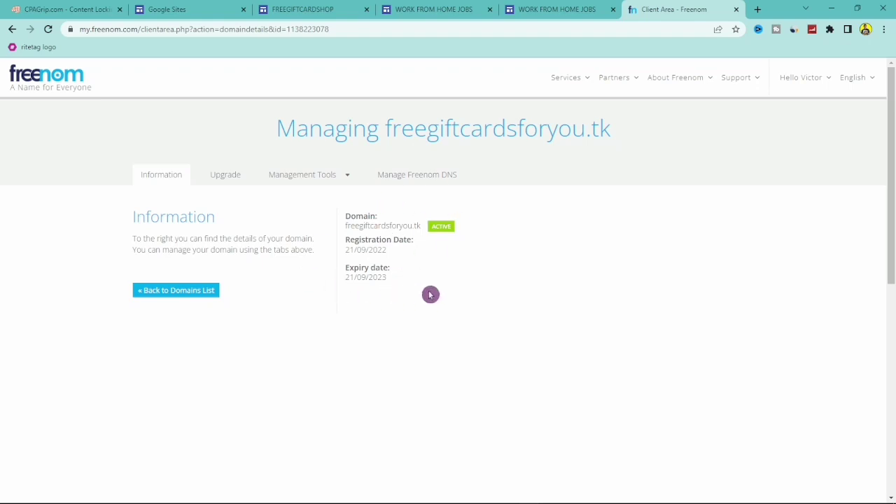
Step: Check the domain's expiry date and open the Freenom DNS management for freegiftcardsforyou.tk
drag(394, 282, 350, 279)
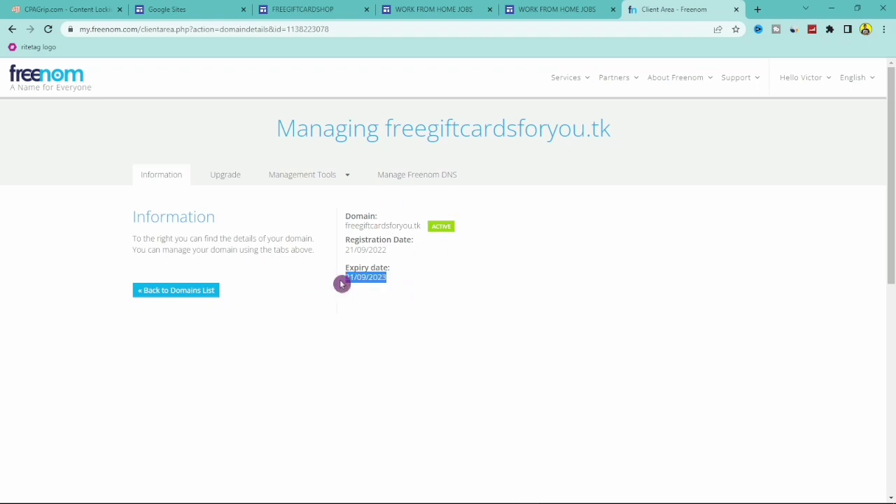
click(500, 241)
click(422, 182)
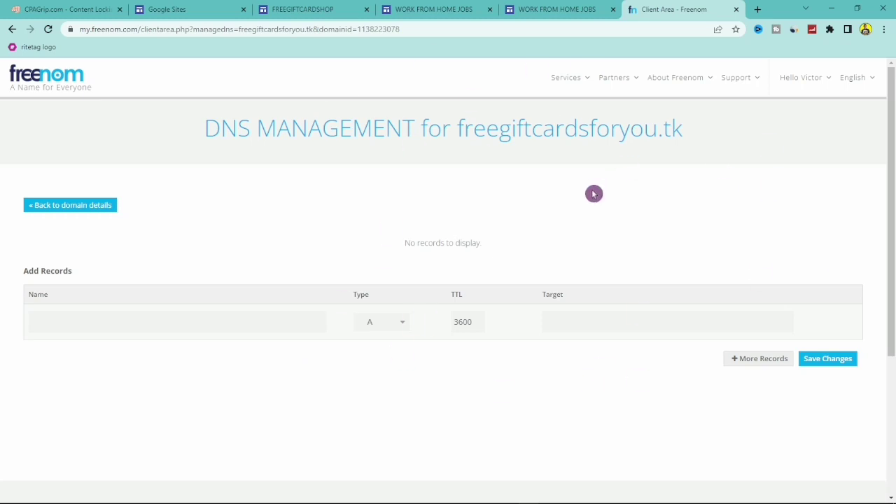
Step: Switch to the FREEGIFTCARDSHOP site in Google Sites, view its published site link and return to the Freenom DNS page
click(304, 9)
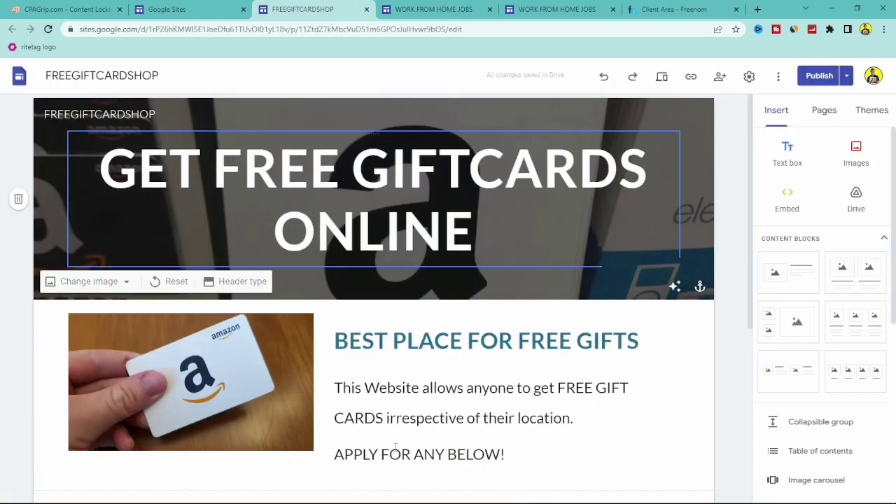
scroll(874, 294, down, 1)
scroll(875, 294, up, 1)
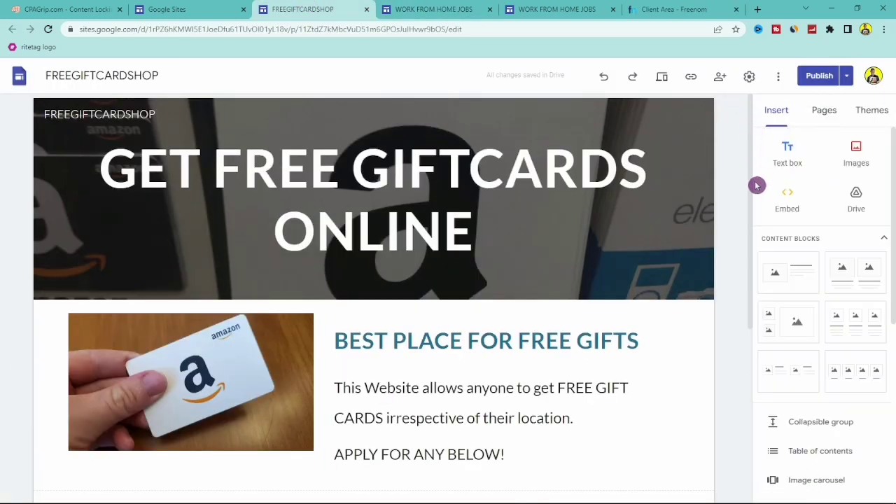
click(690, 77)
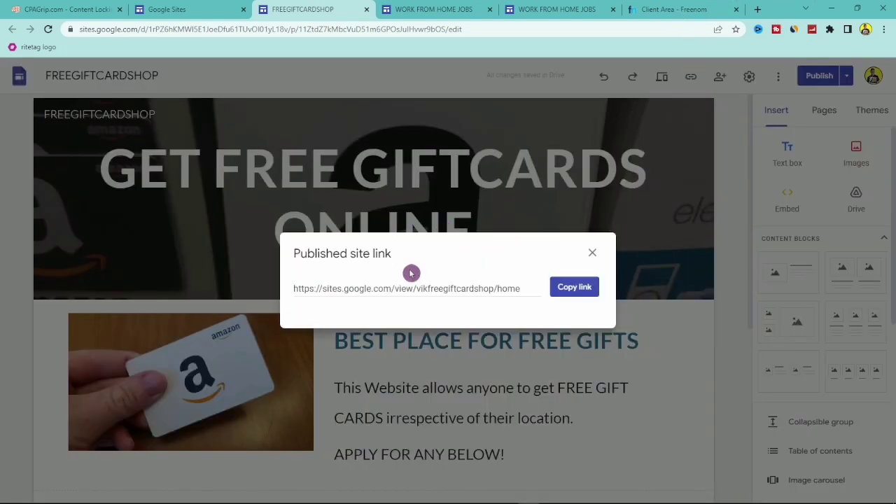
click(591, 253)
click(672, 9)
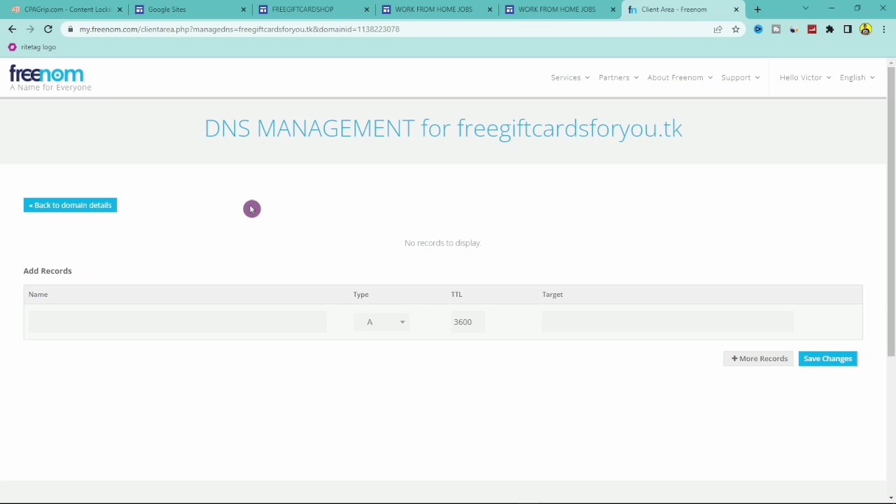
click(318, 9)
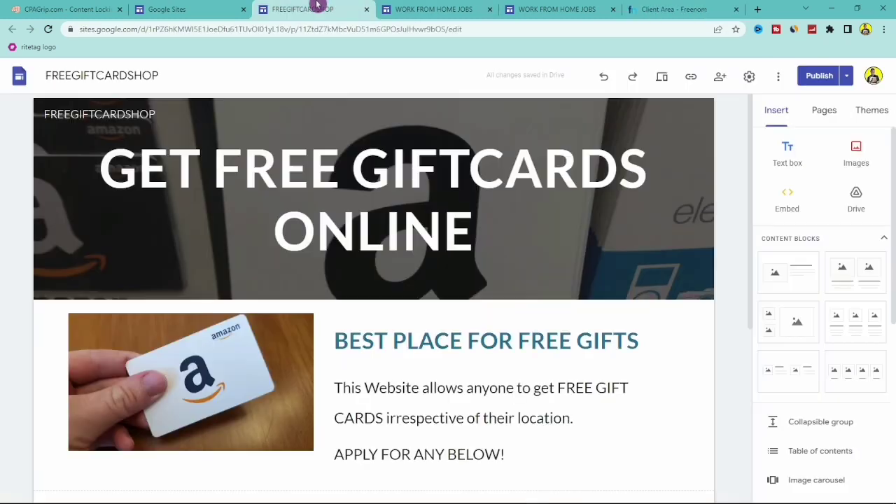
click(749, 77)
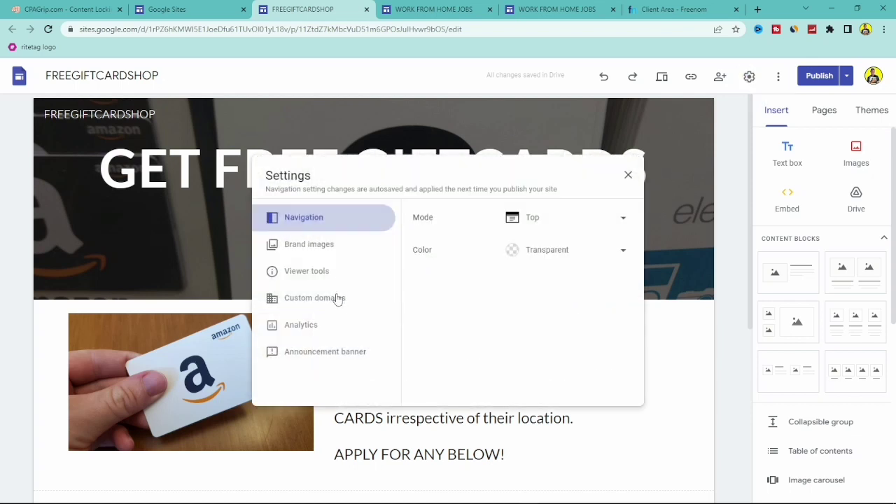
click(336, 297)
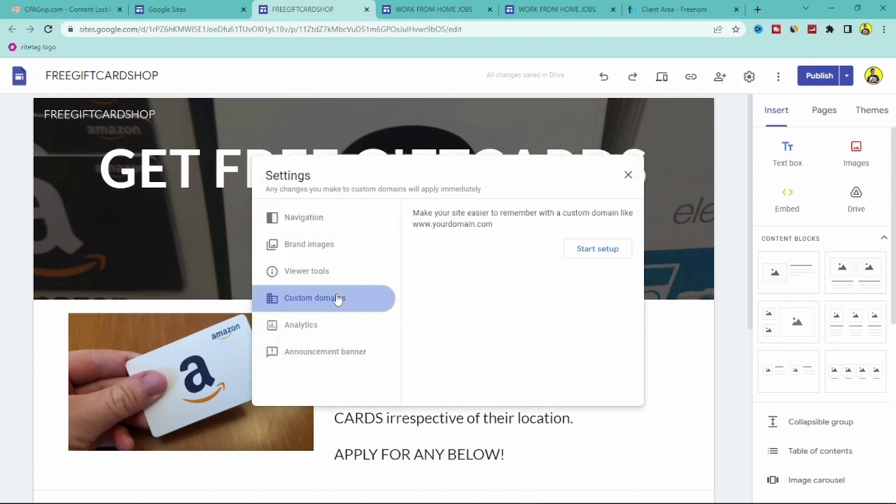
click(592, 251)
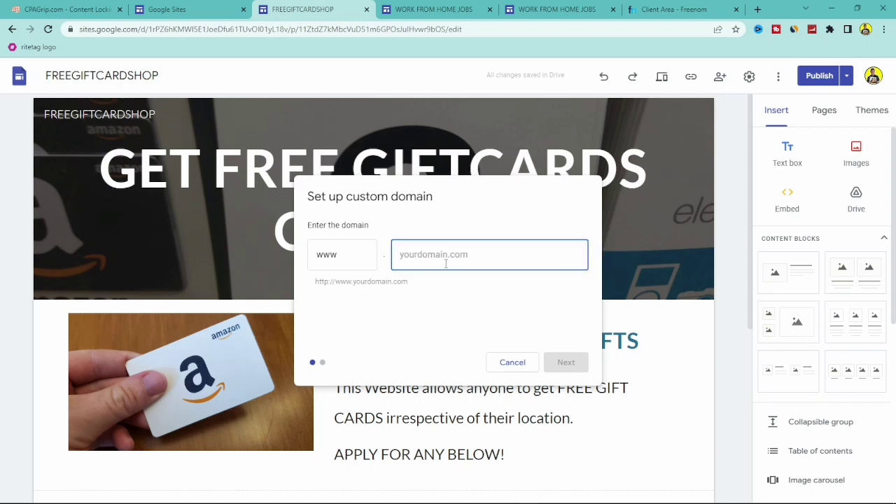
text(free)
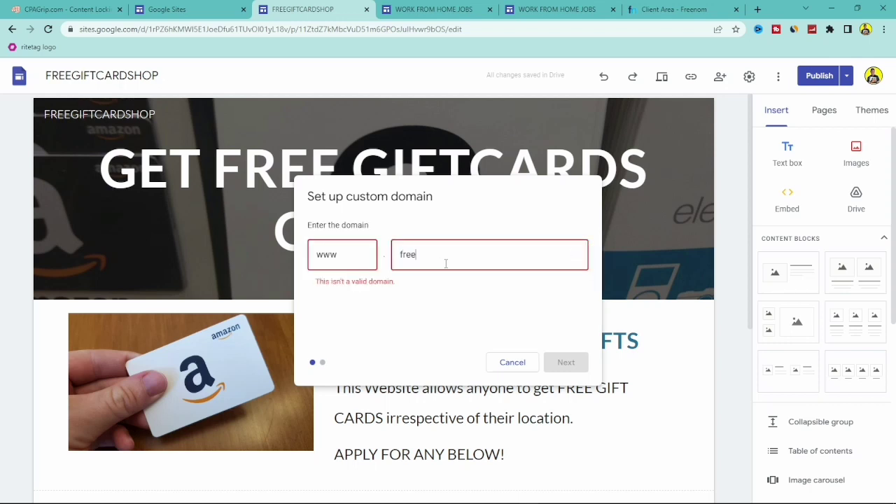
text(giftcardsforyou.tk)
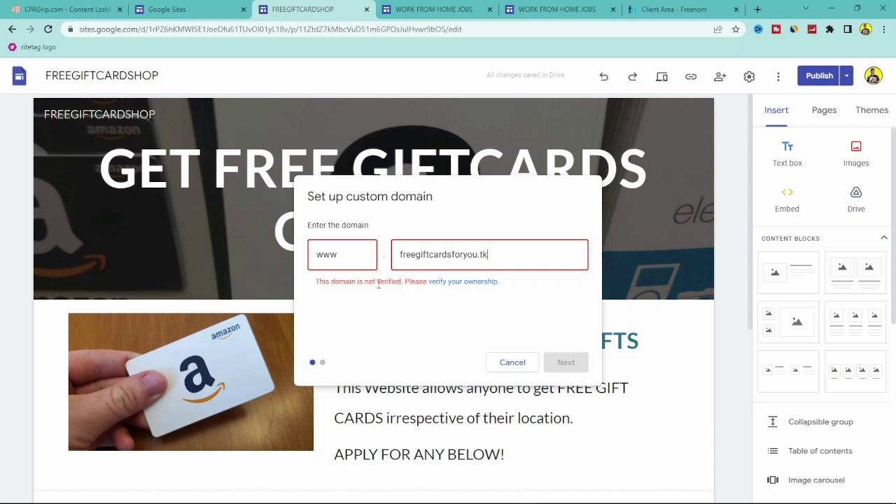
Step: Open the domain ownership verification in Webmaster Central and add freegiftcardsforyou.tk as a new property
click(457, 283)
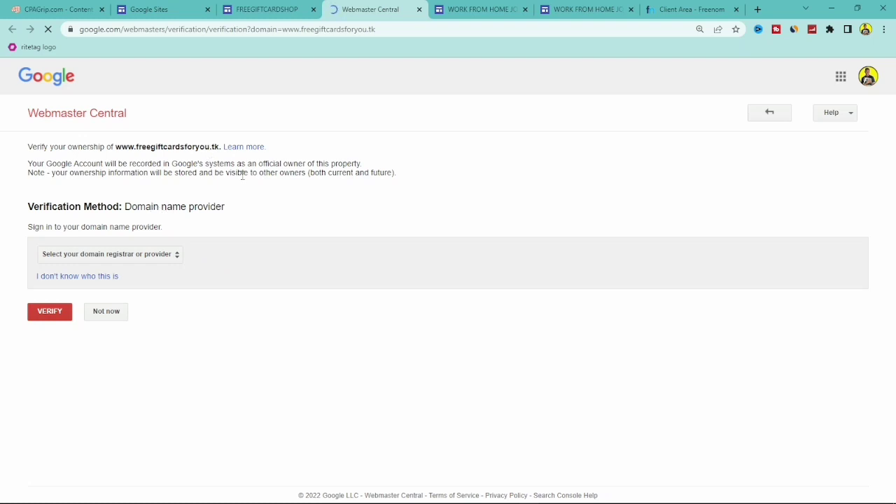
click(774, 112)
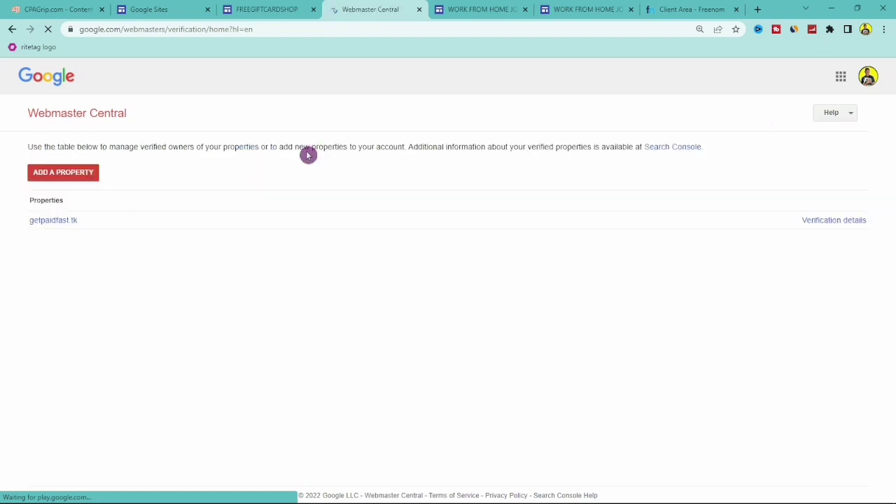
click(65, 172)
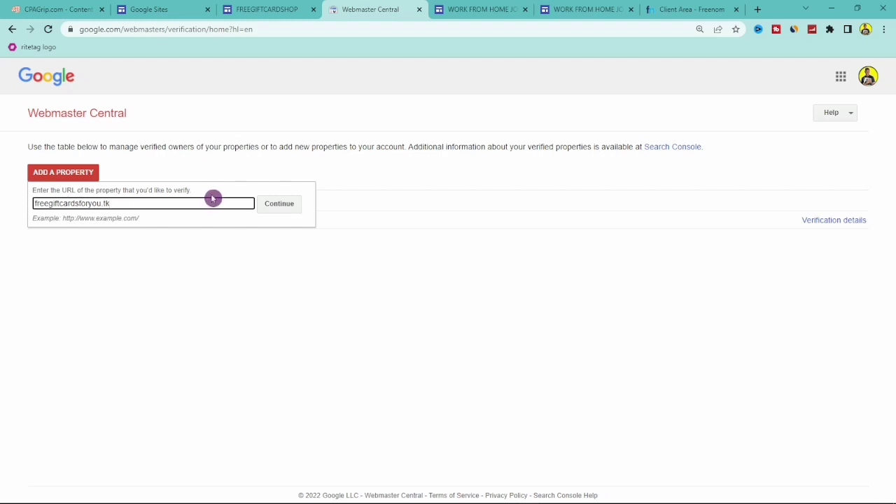
click(280, 209)
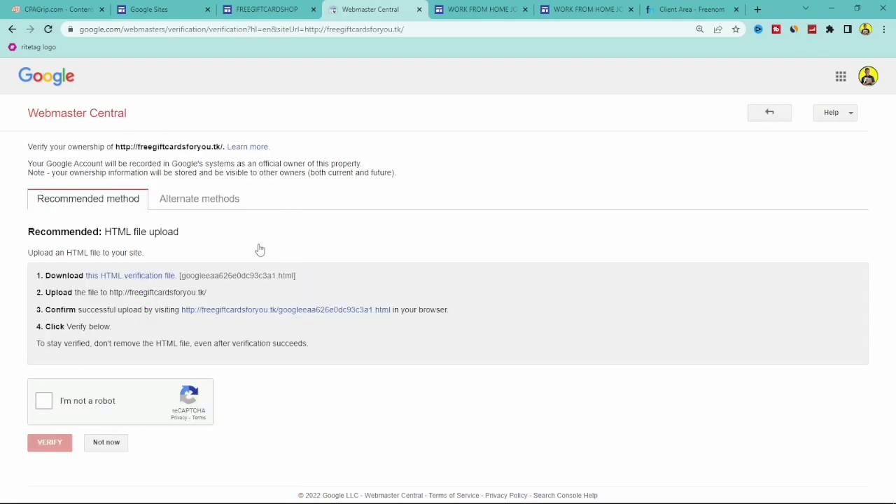
Step: Choose the alternate verification method Domain name provider and set the domain registrar to Other
click(183, 202)
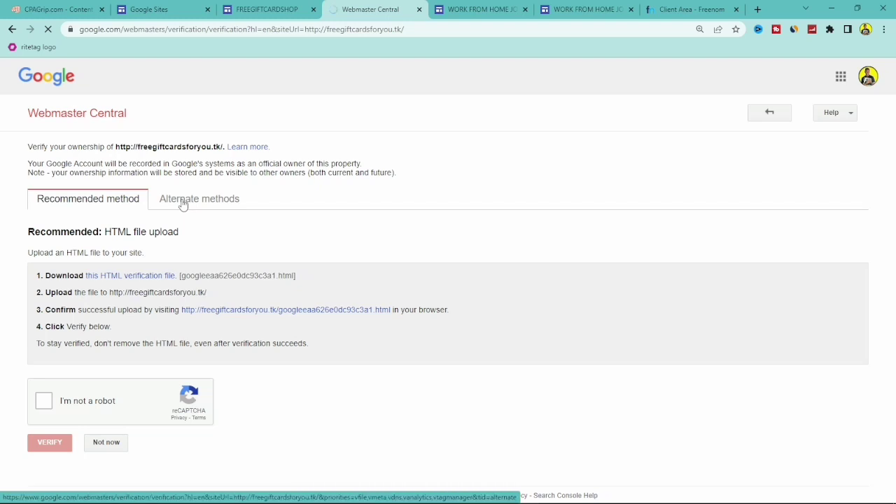
click(182, 201)
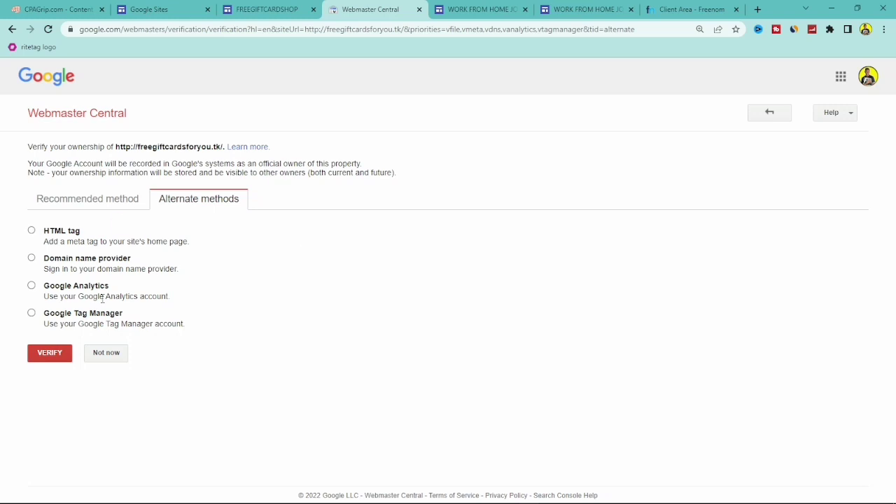
click(33, 261)
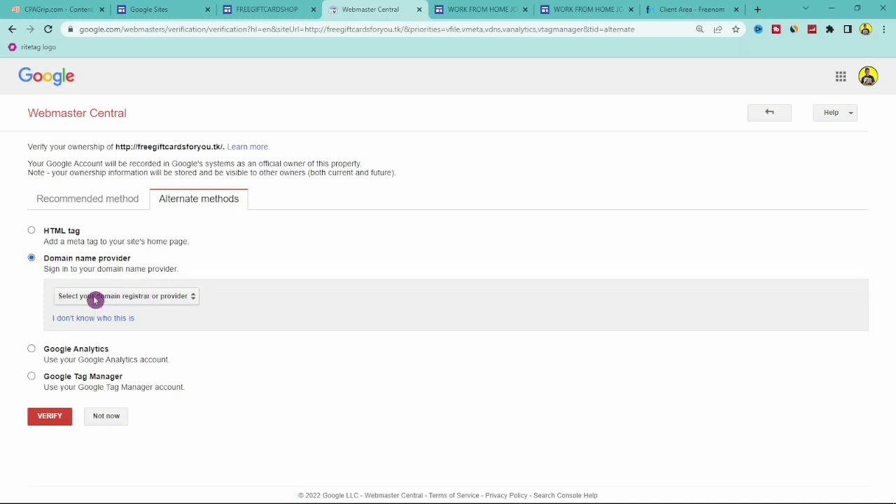
click(162, 299)
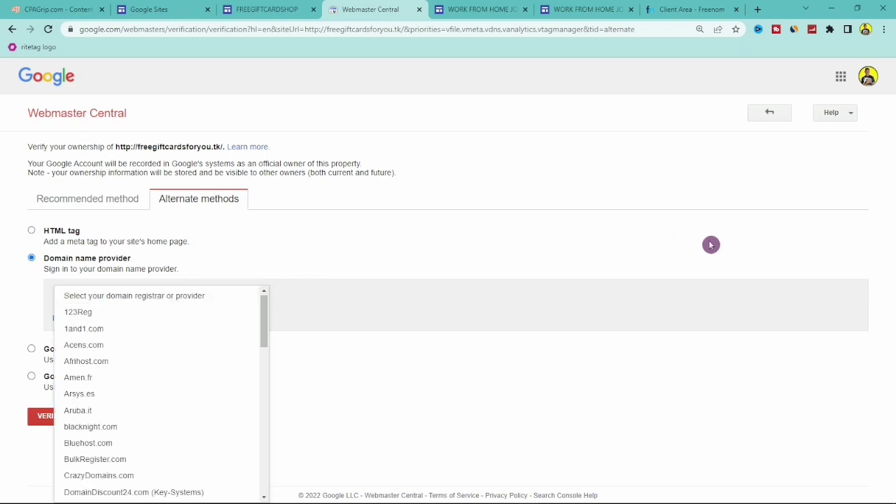
mouse_move(264, 312)
mouse_down()
mouse_move(264, 334)
mouse_move(264, 306)
mouse_up()
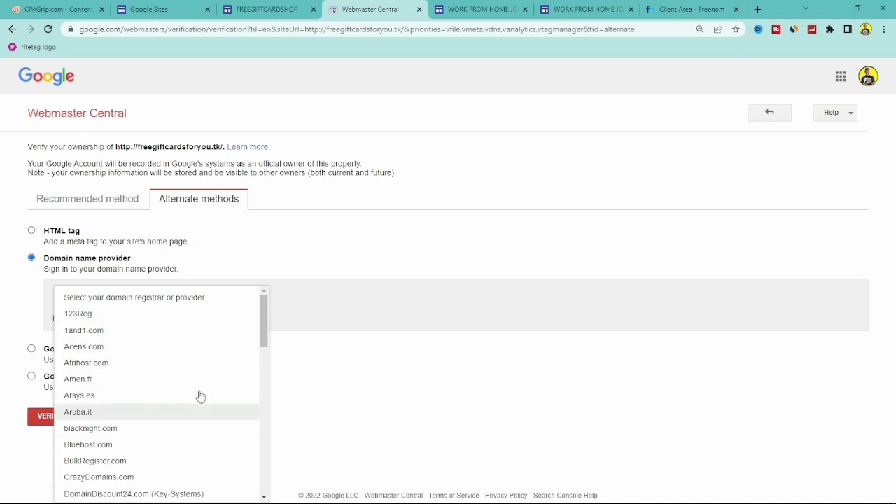
drag(264, 317, 274, 487)
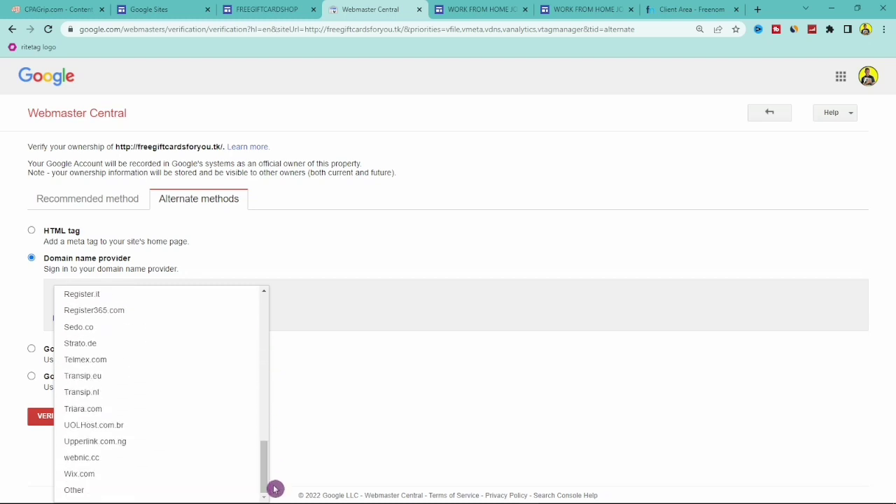
click(74, 490)
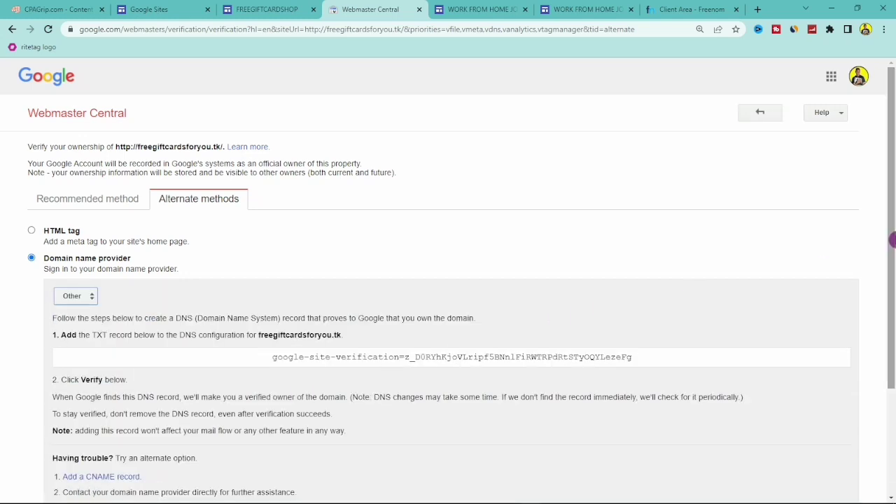
Step: Copy the complete TXT verification record that Google gives for freegiftcardsforyou.tk
scroll(893, 240, down, 3)
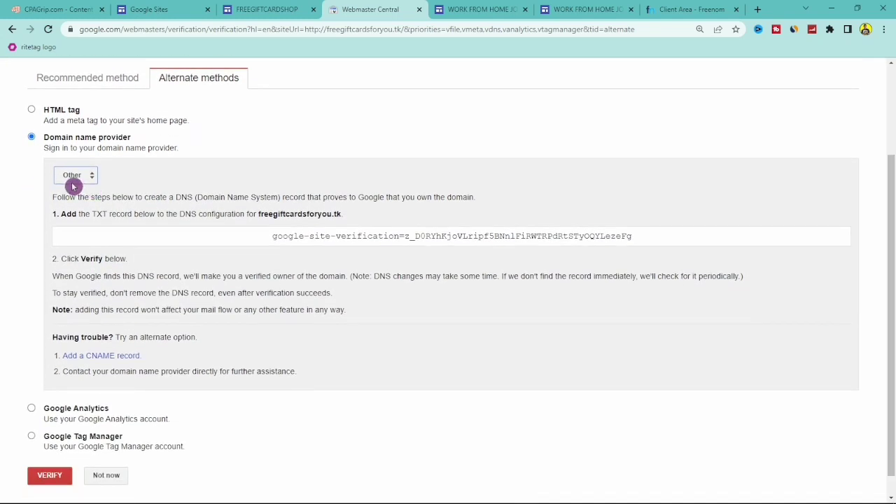
click(331, 242)
key(ctrl+c)
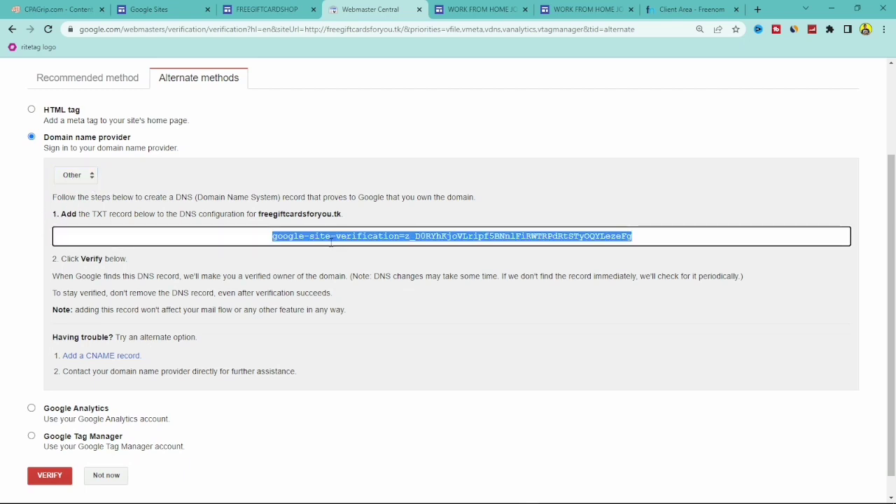
right_click(338, 238)
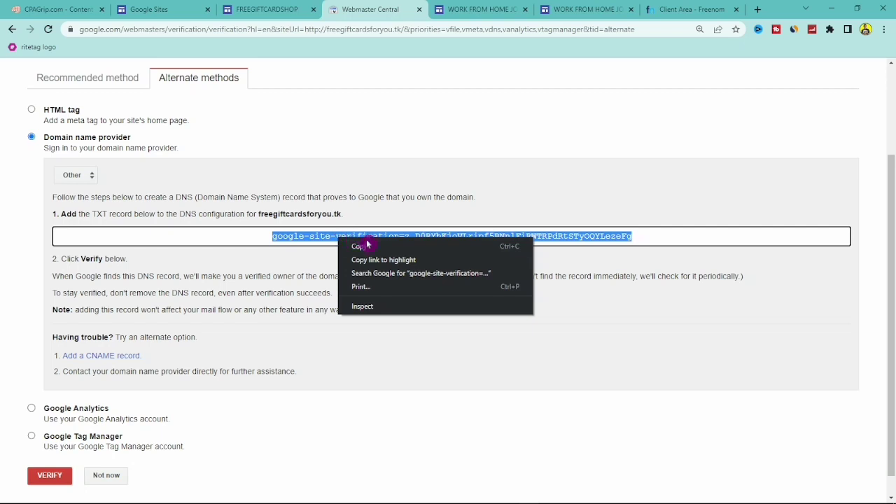
click(369, 243)
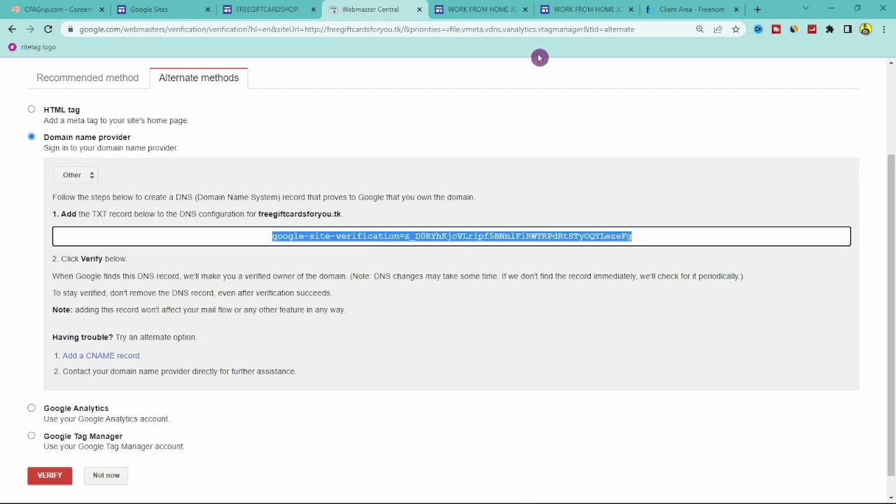
Step: Try to add a TXT record with the copied site verification token as target to freegiftcardsforyou.tk on the Freenom DNS page
click(670, 9)
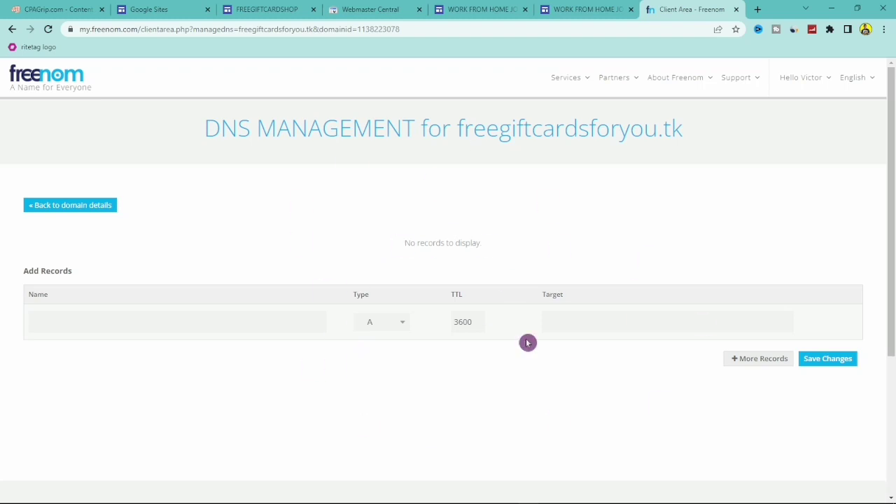
click(562, 322)
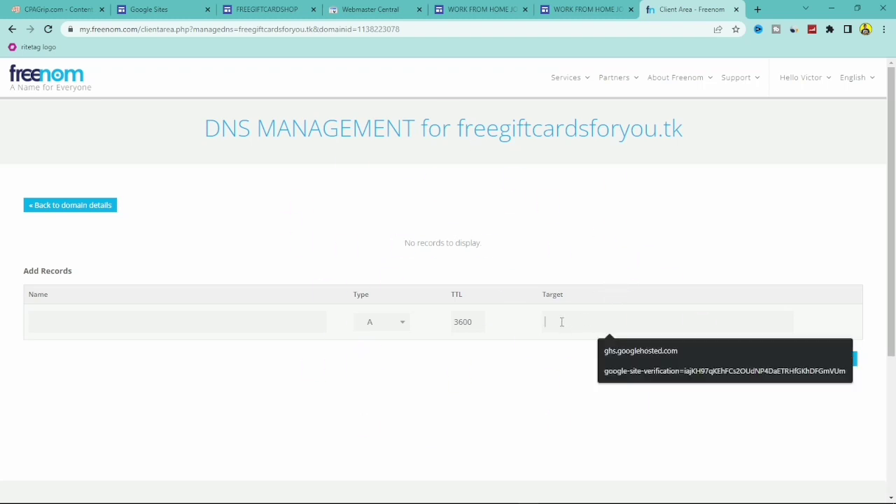
key(ctrl+v)
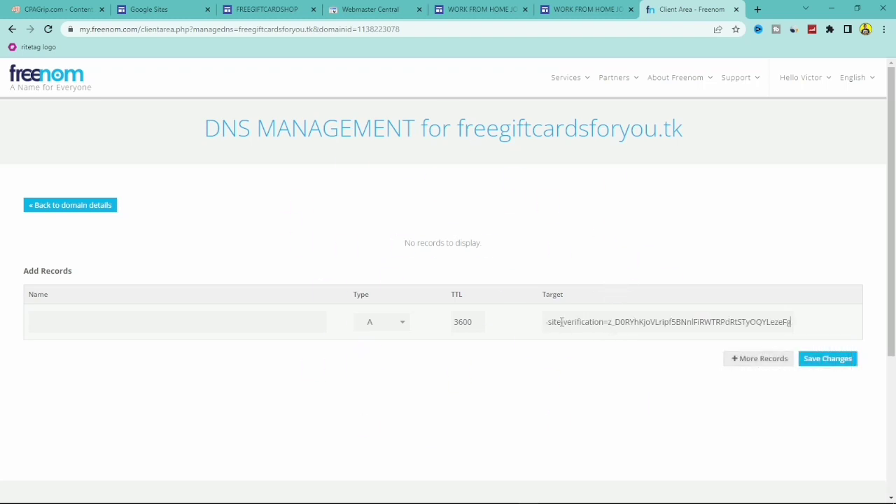
click(271, 8)
click(388, 9)
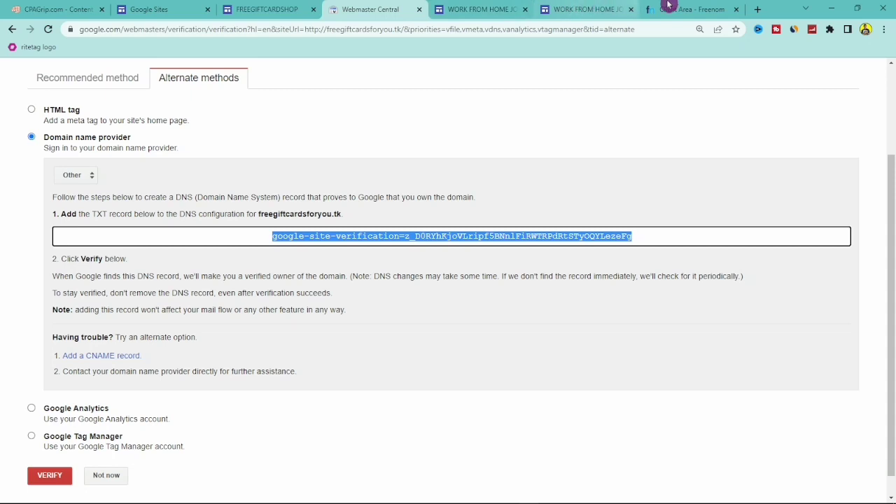
click(691, 9)
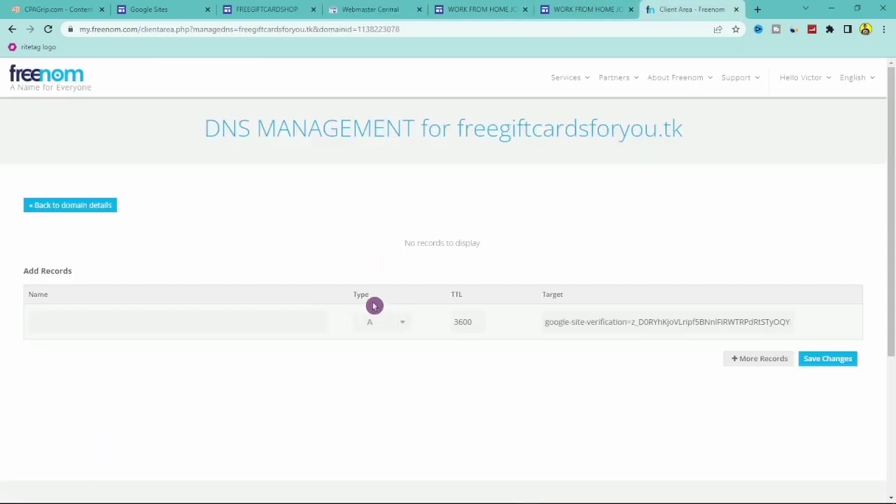
click(402, 322)
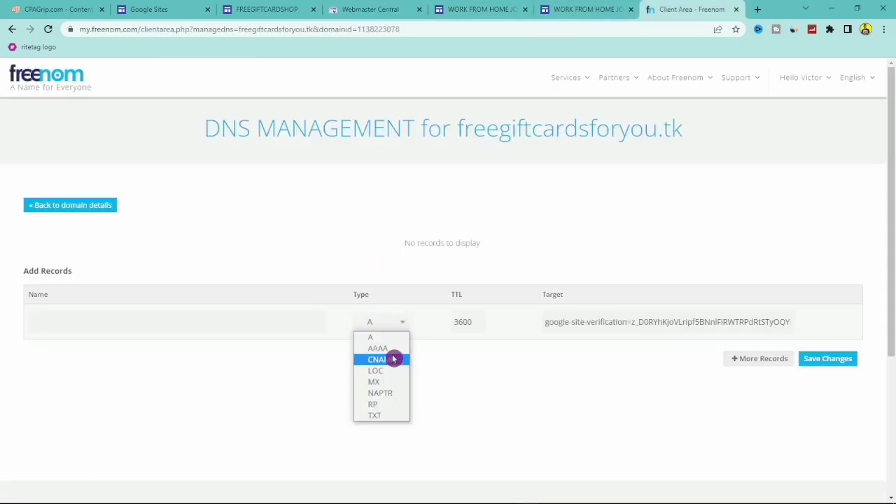
click(384, 415)
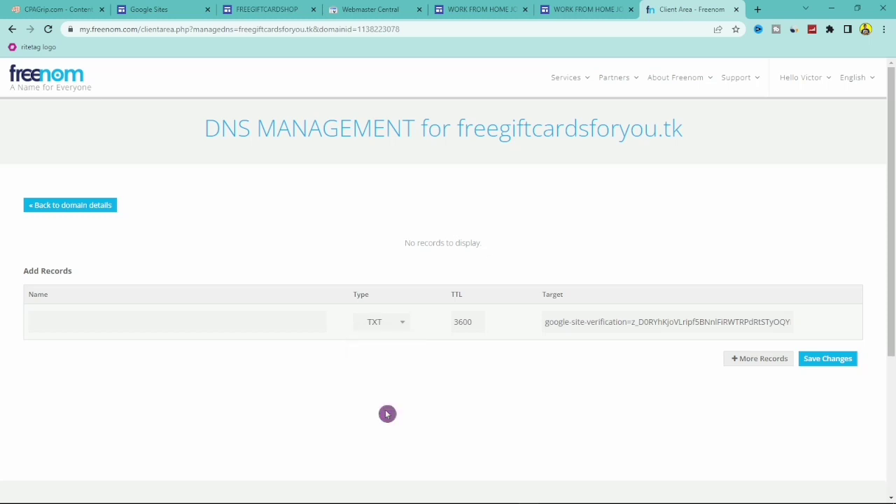
click(834, 359)
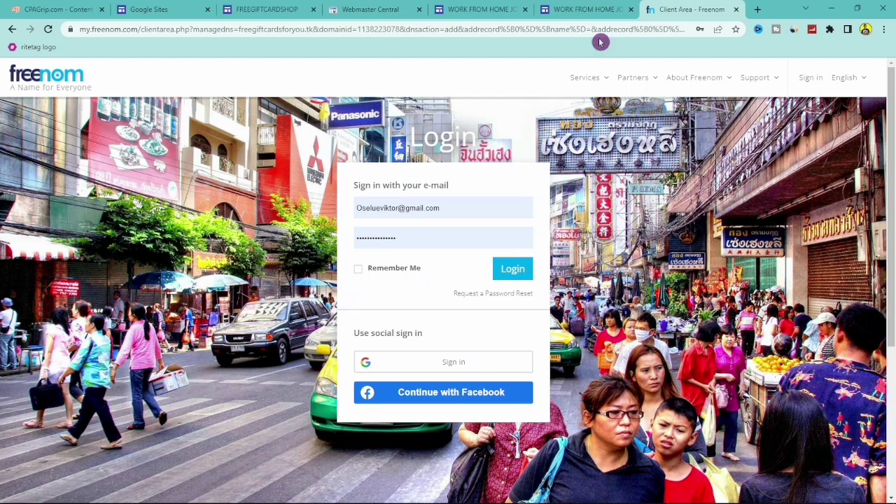
Step: Sign back in to Freenom and save a new TXT record with the copied site verification token as target
click(359, 270)
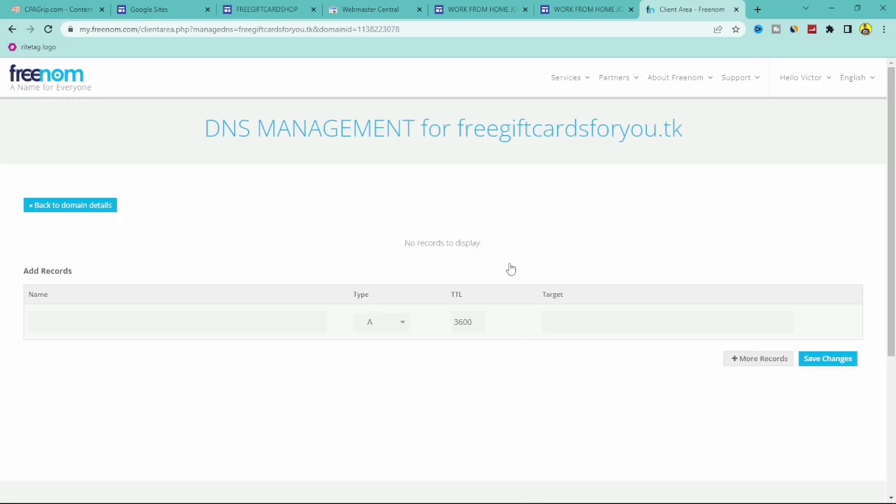
click(577, 324)
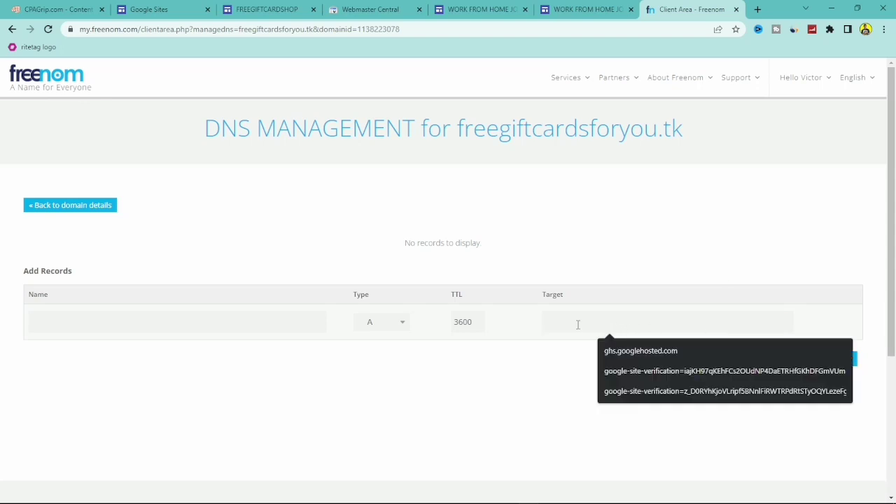
key(ctrl+v)
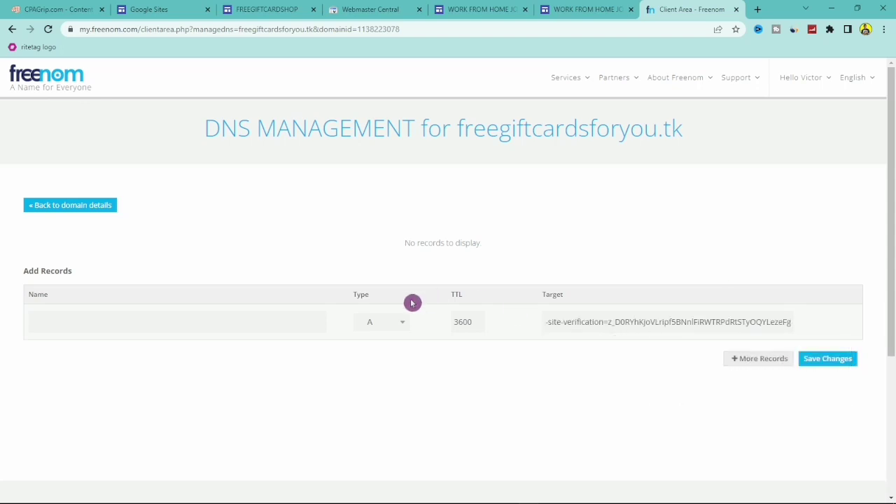
click(401, 329)
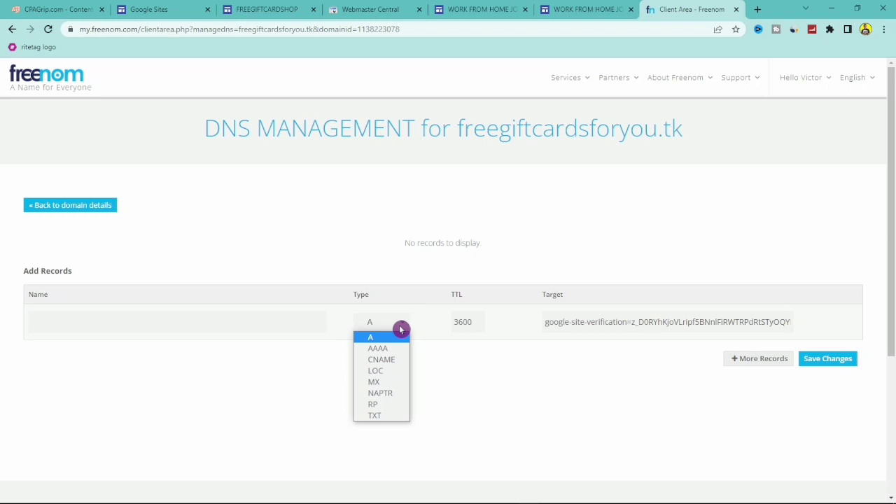
click(379, 416)
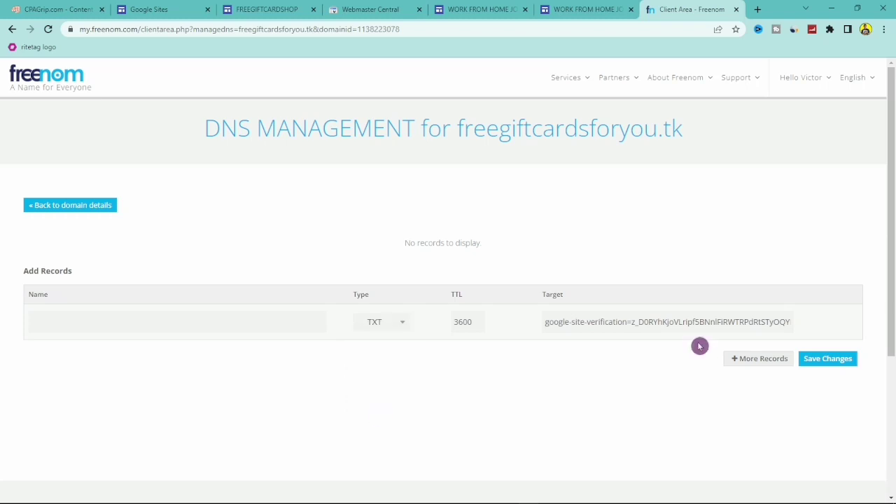
click(812, 359)
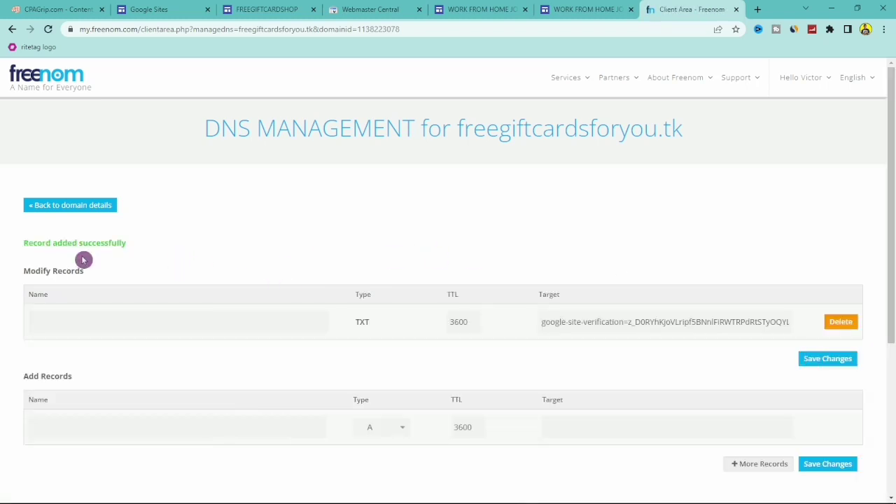
drag(28, 242, 153, 249)
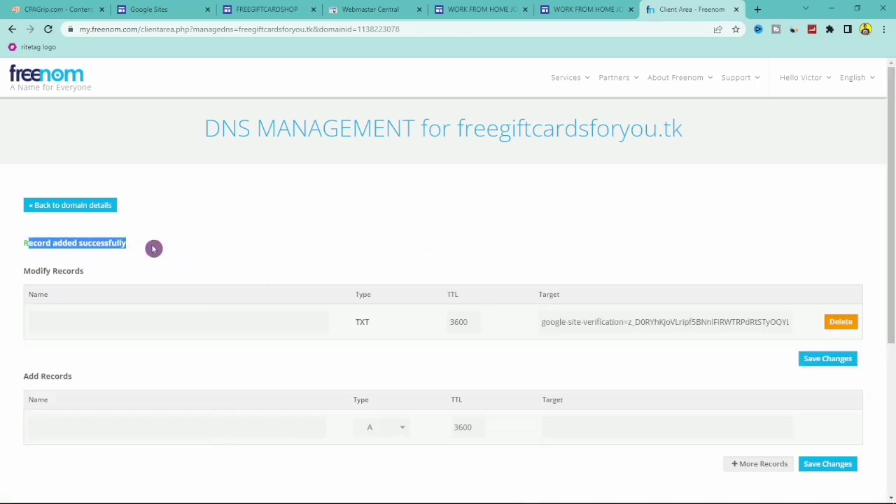
click(153, 249)
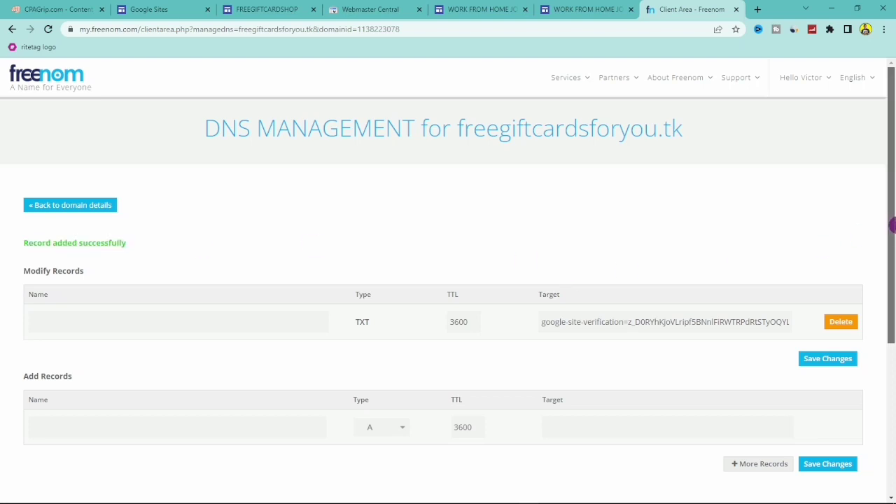
Step: Add and save a CNAME record named www with target ghs.googlehosted.com for freegiftcardsforyou.tk
drag(891, 228, 892, 350)
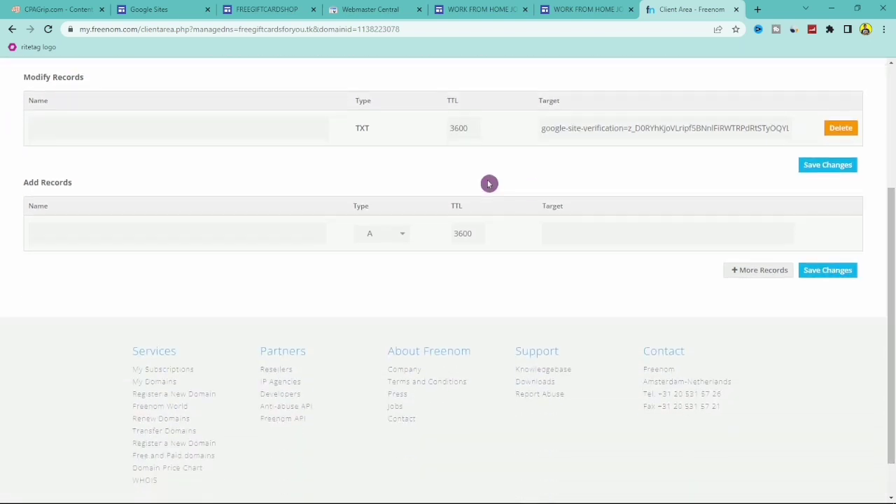
click(554, 232)
click(625, 259)
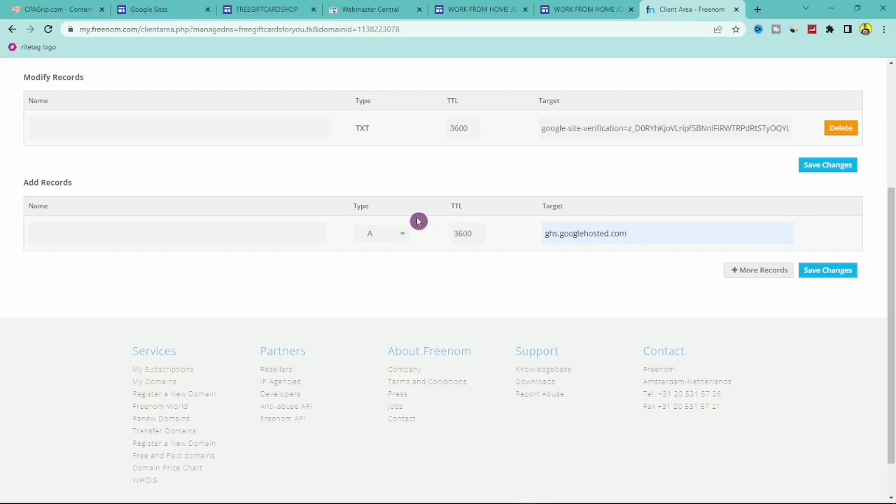
click(405, 234)
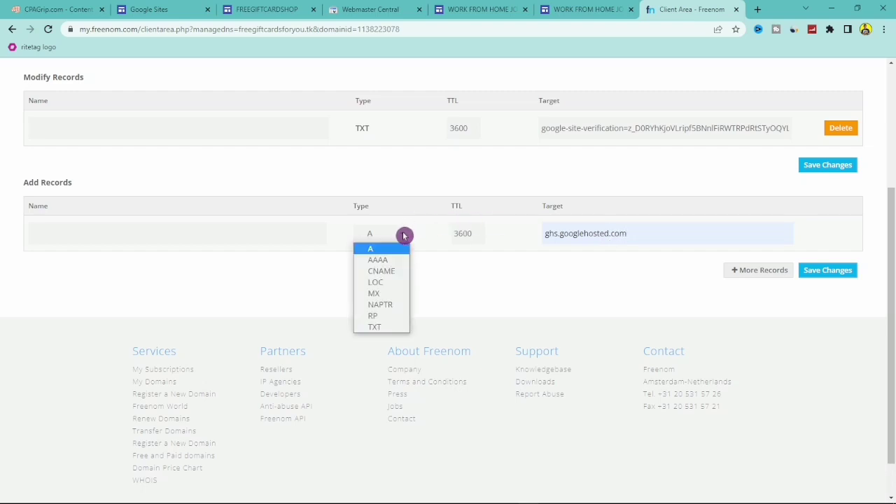
click(381, 271)
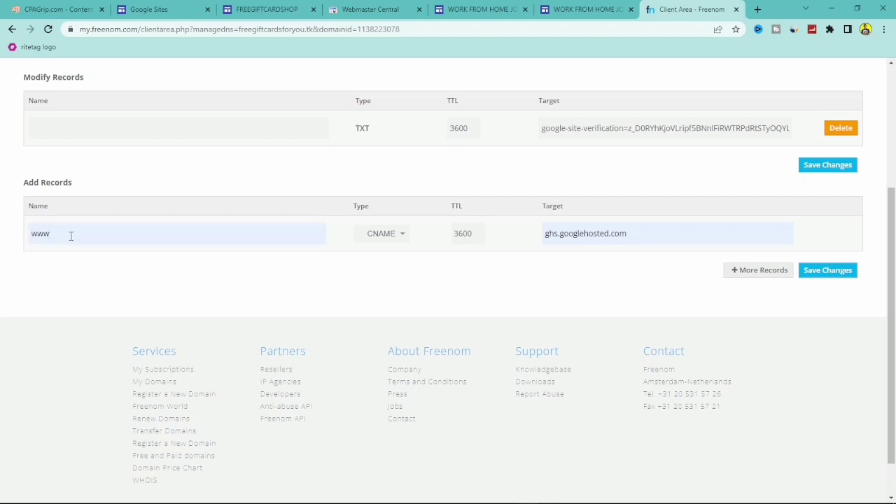
click(24, 233)
key(ctrl+plus)
key(ctrl+plus)
key(ctrl+plus)
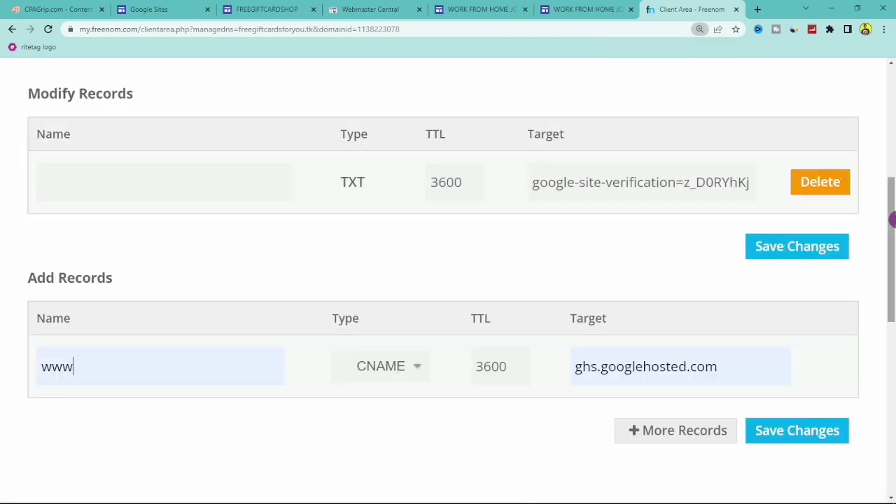
scroll(892, 245, down, 2)
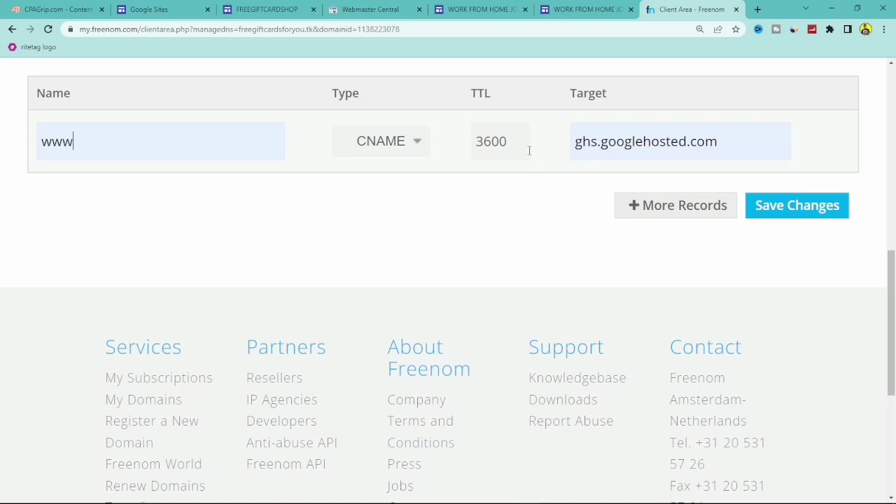
click(799, 207)
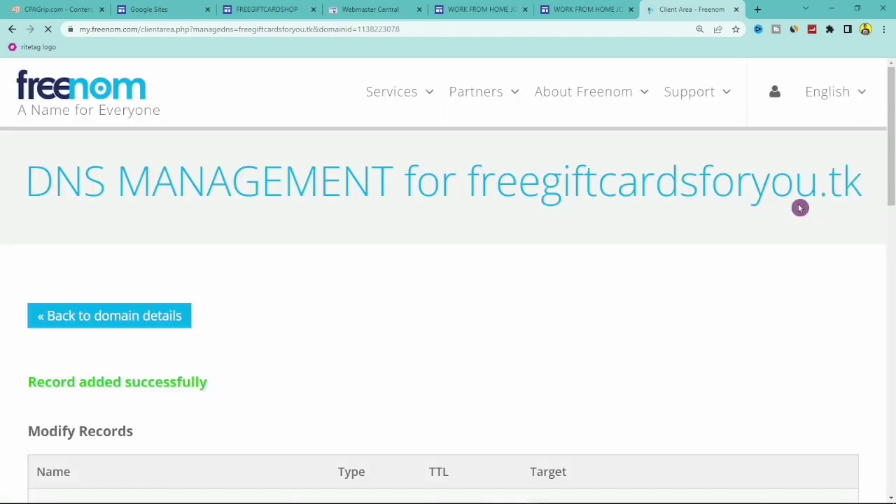
drag(892, 156, 892, 255)
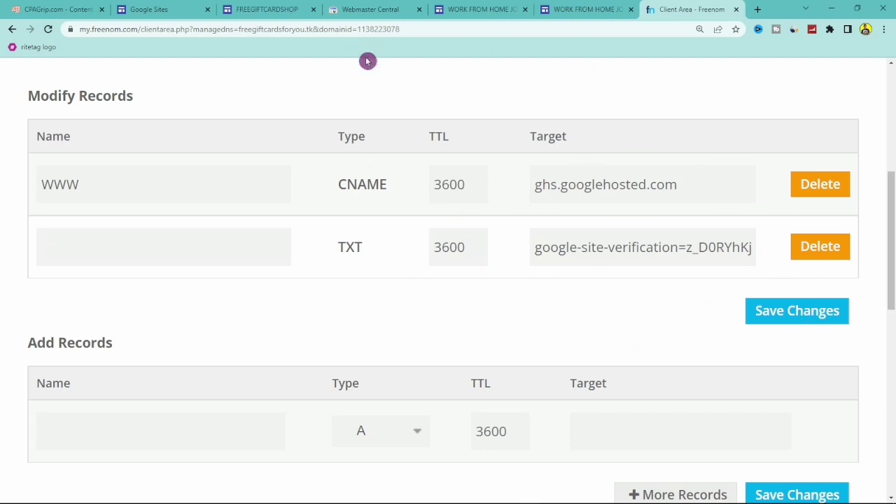
Step: Return to Webmaster Central and verify ownership of freegiftcardsforyou.tk through the domain name provider method, submitting the verification twice
click(359, 7)
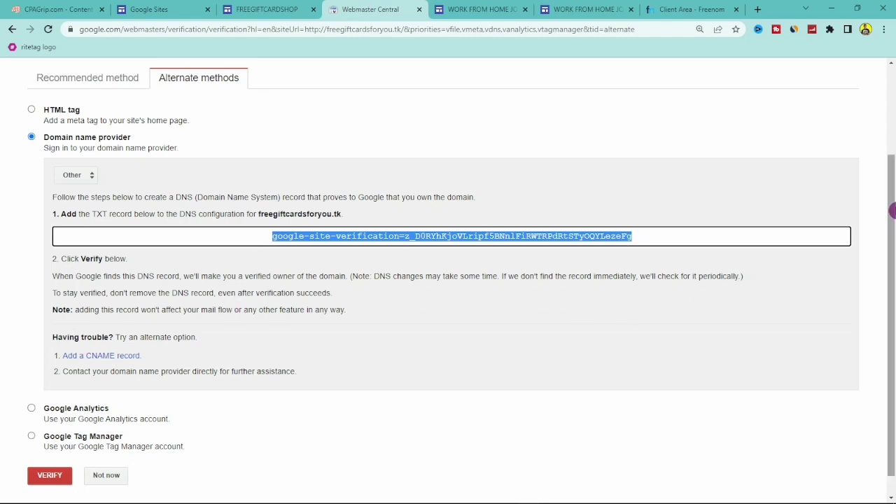
scroll(892, 210, down, 1)
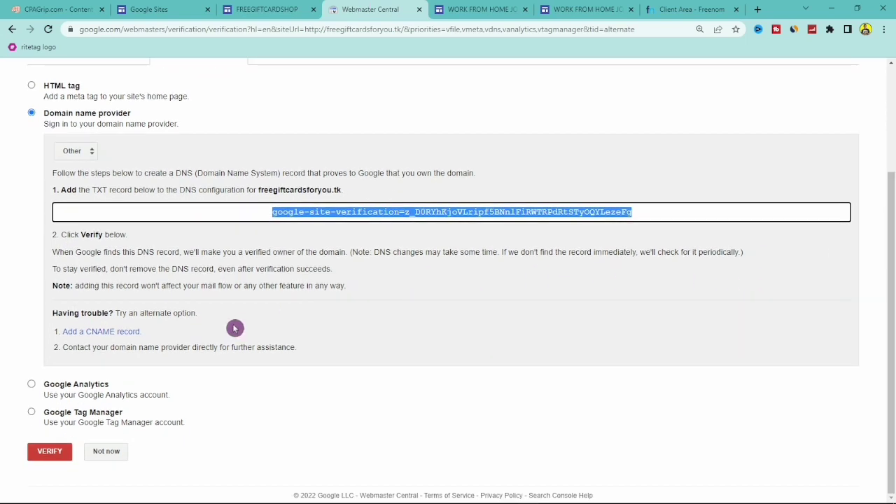
click(49, 455)
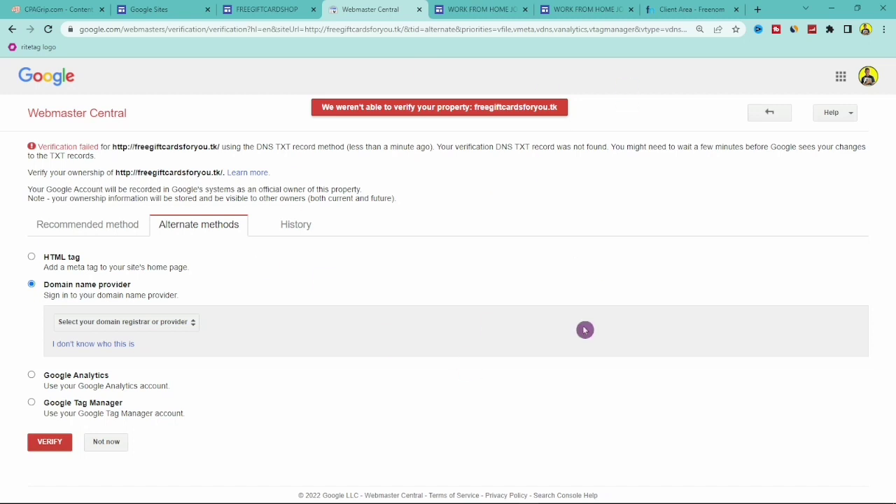
click(41, 443)
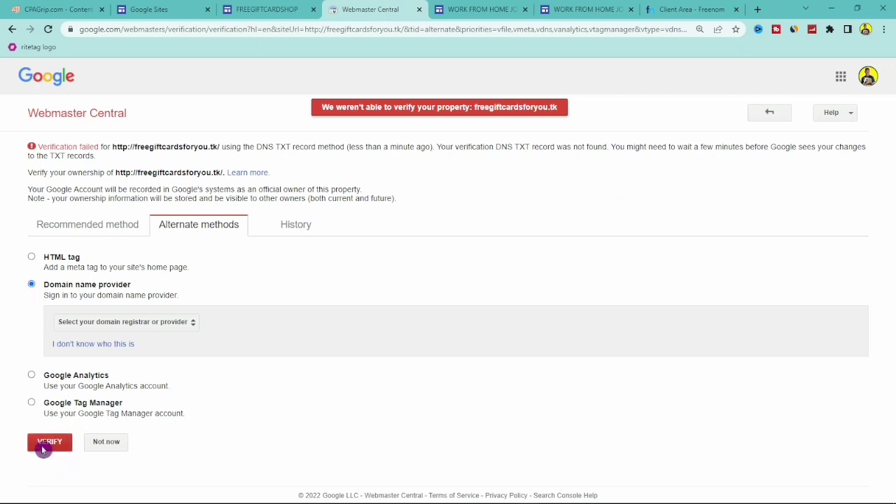
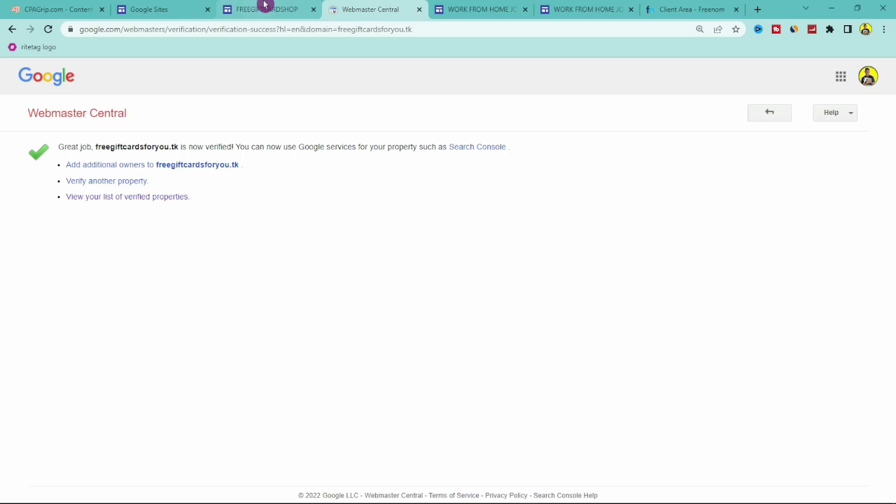
Step: Return to the FREEGIFTCARDSHOP site's custom domain setup, re-enter www and freegiftcardsforyou.tk as the domain, and finish connecting it
click(264, 7)
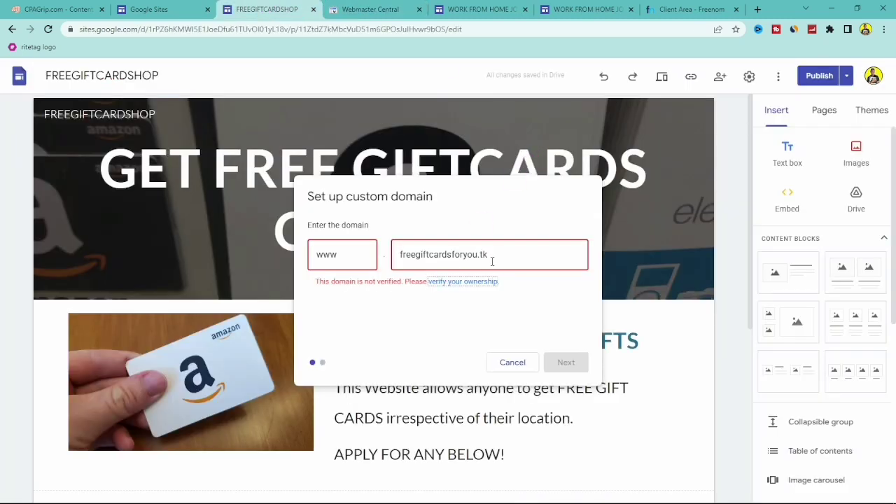
click(371, 8)
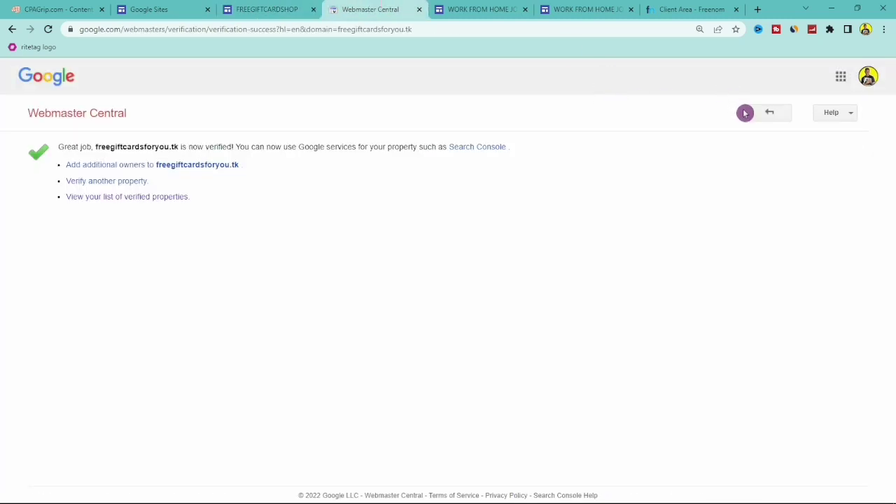
click(762, 122)
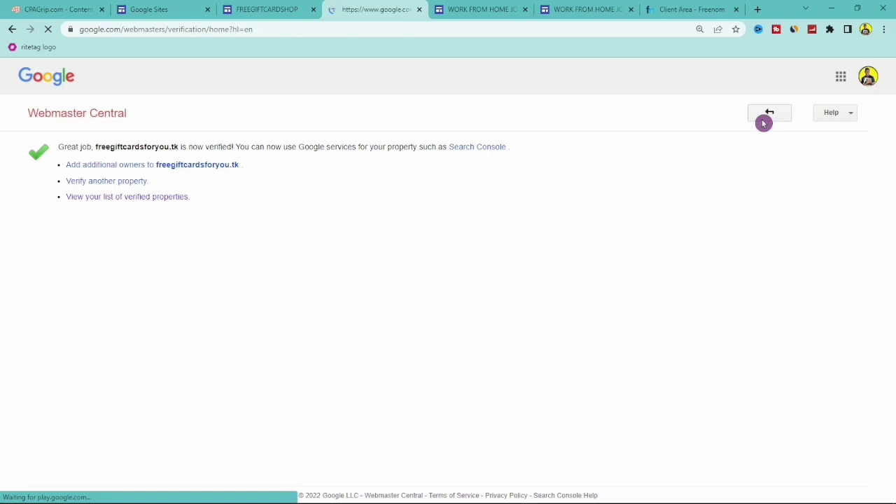
click(261, 6)
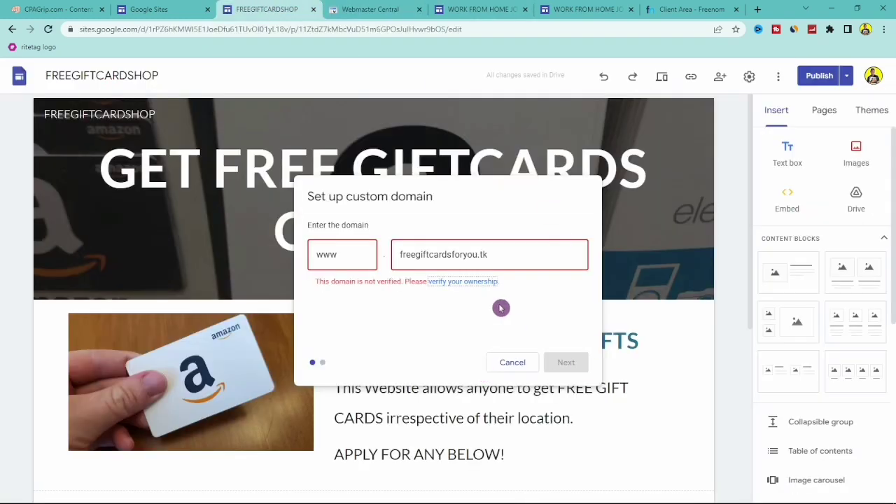
click(497, 258)
key(BackSpace)
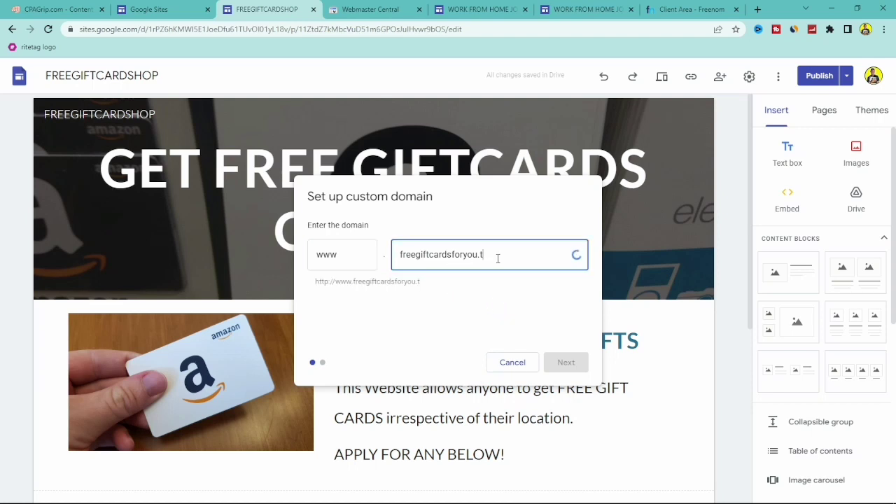
text(k)
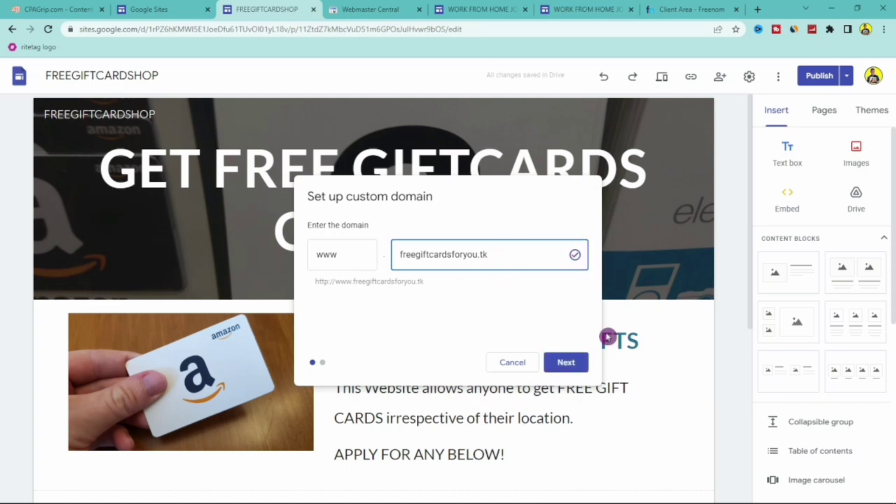
click(567, 363)
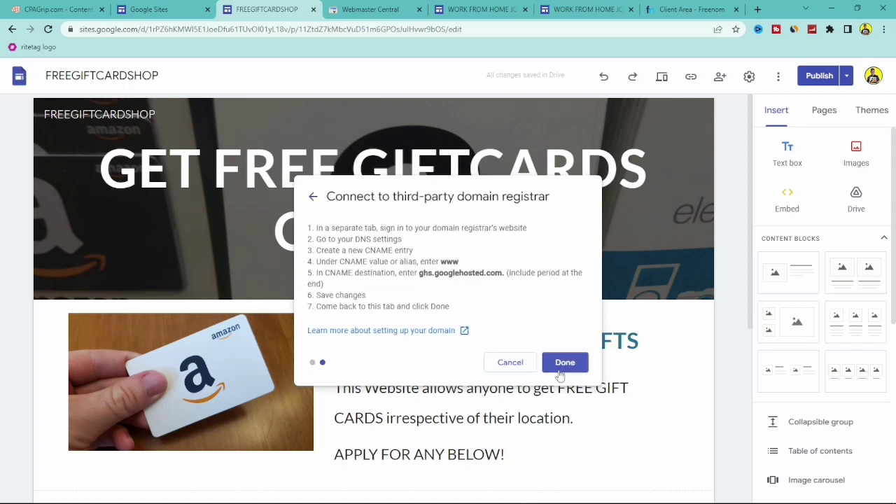
click(563, 369)
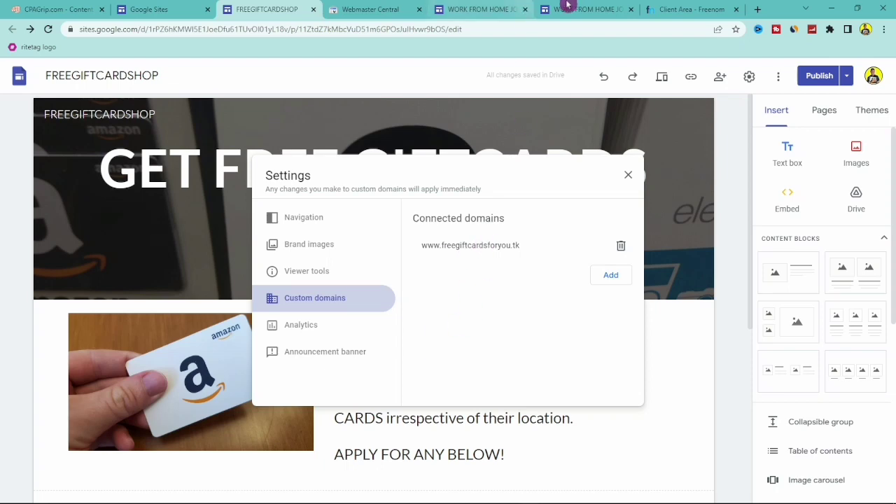
Step: Review the DNS management page of freegiftcardsforyou.tk on Freenom and close that page
click(659, 9)
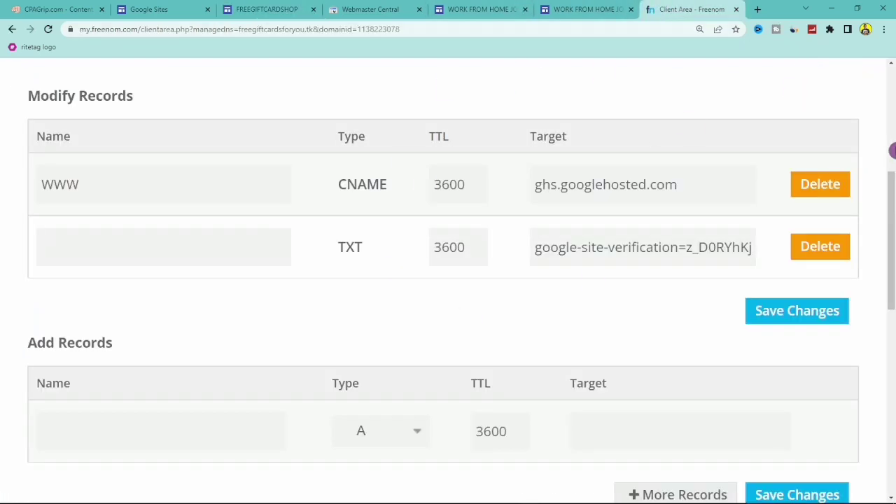
scroll(352, 110, up, 5)
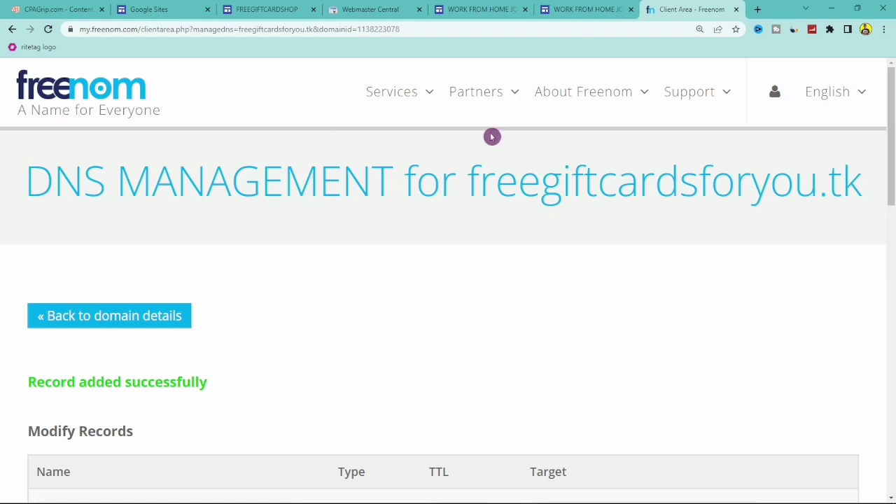
click(735, 9)
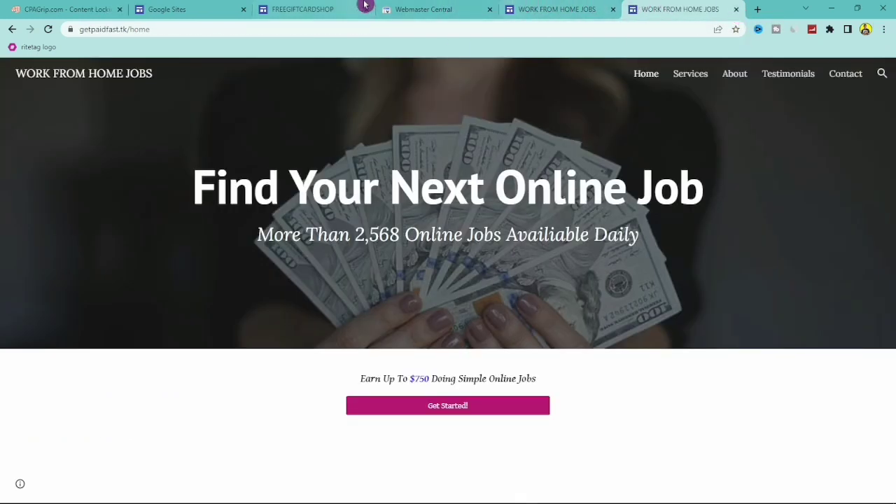
Step: Close the FREEGIFTCARDSHOP site settings, then copy the published site link and load it in a new browser tab
click(301, 10)
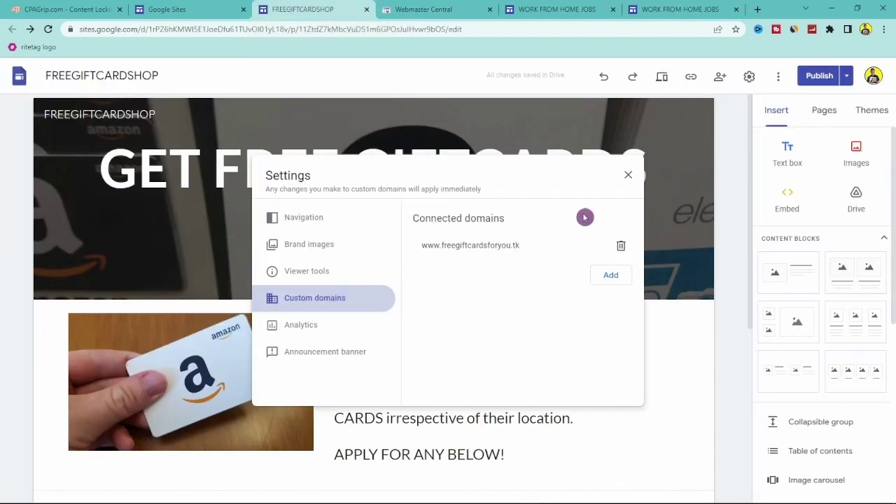
click(627, 176)
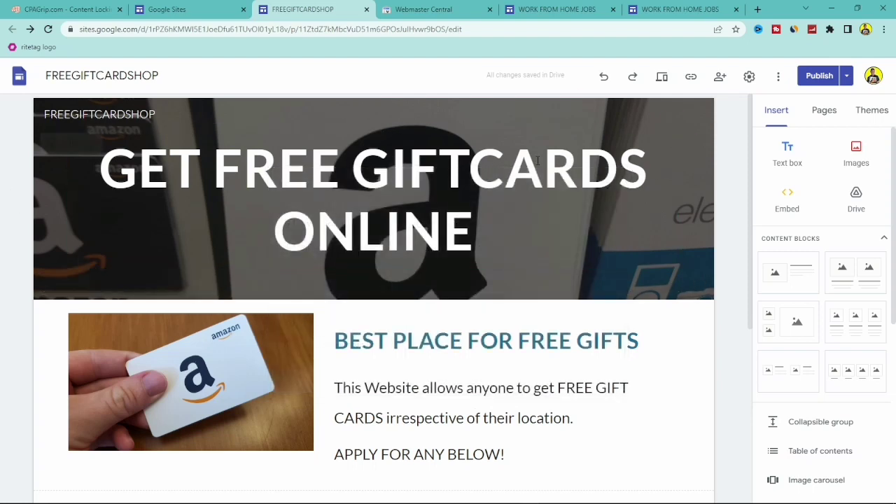
click(690, 77)
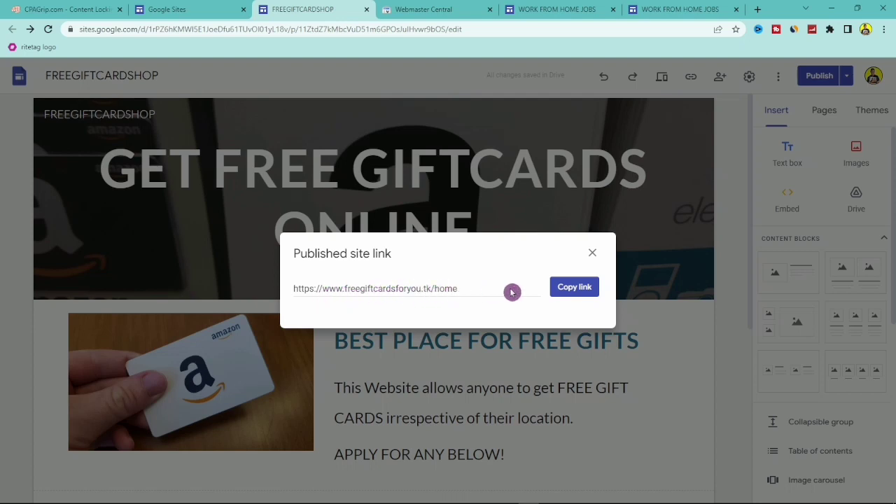
click(557, 291)
key(ctrl+c)
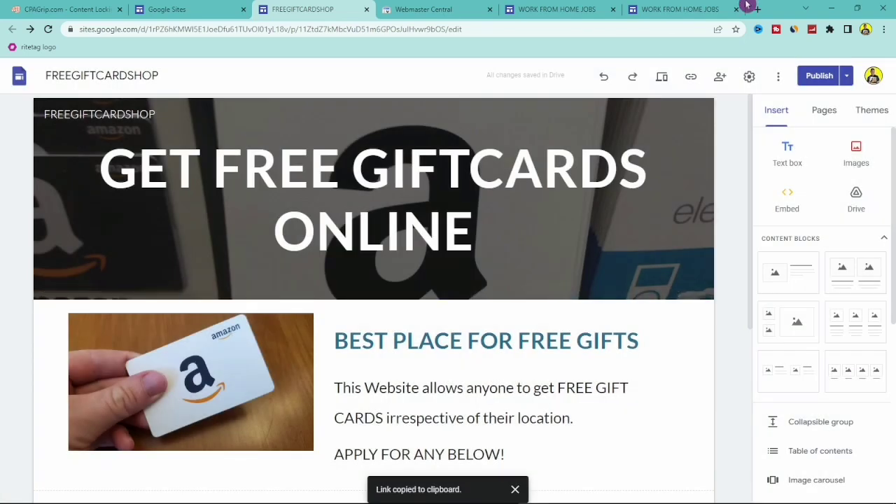
click(761, 12)
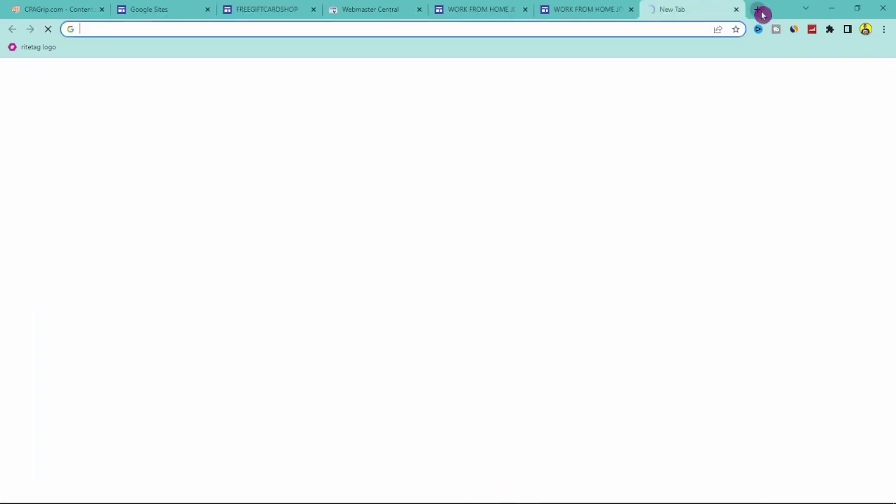
key(ctrl+v)
key(Return)
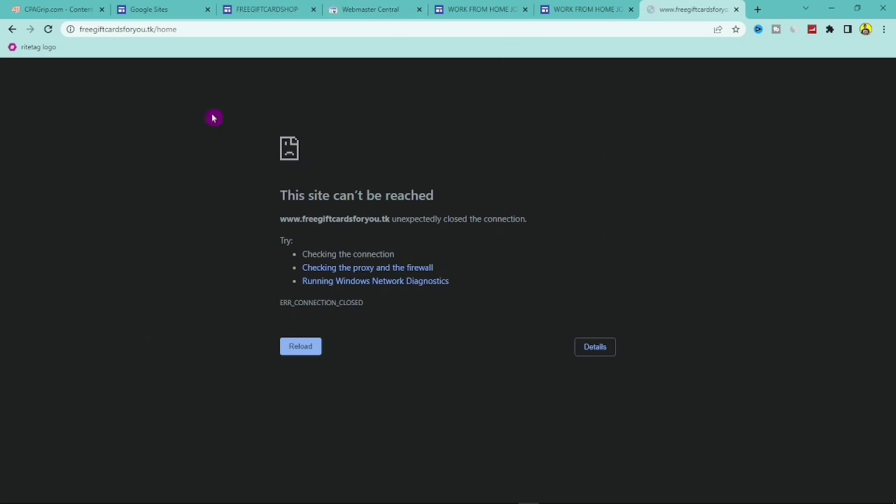
Step: Compare the published site link of the WORK FROM HOME JOBS site with its live page at getpaidfast.tk/home
click(485, 9)
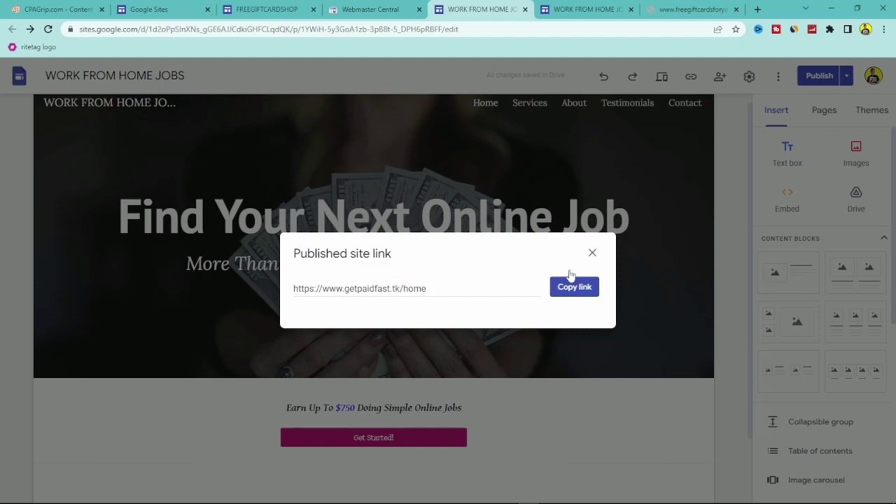
click(678, 5)
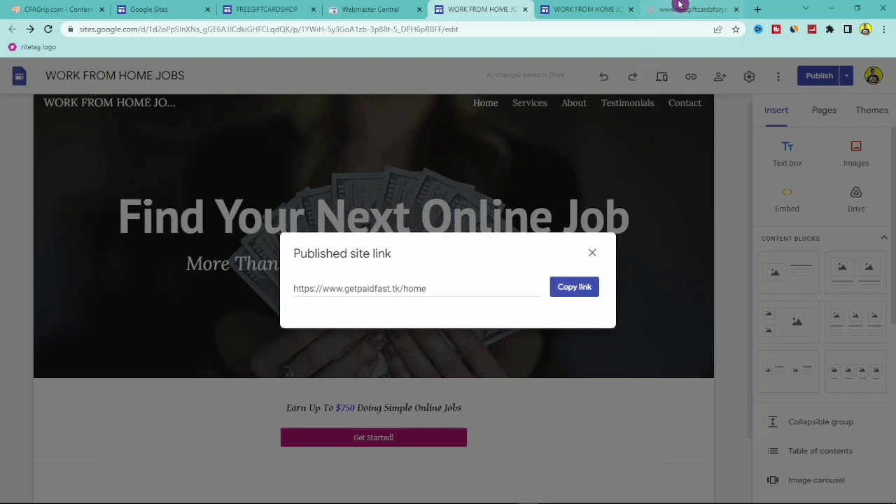
click(566, 6)
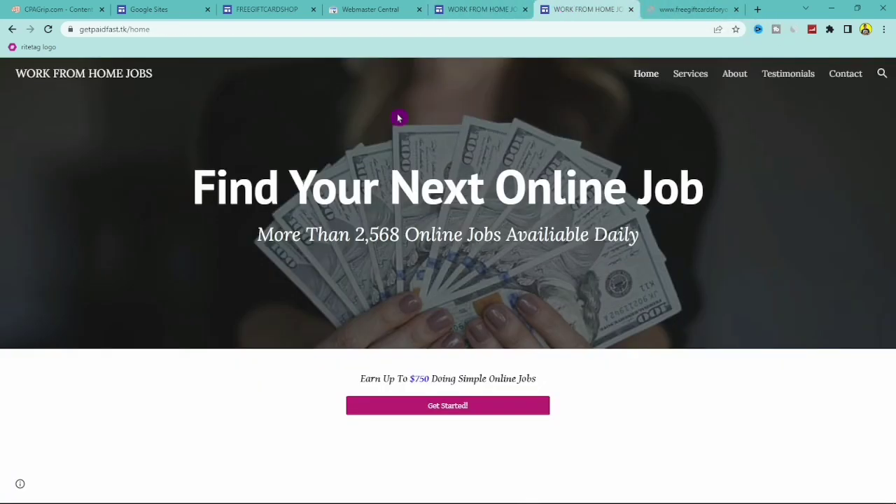
click(462, 7)
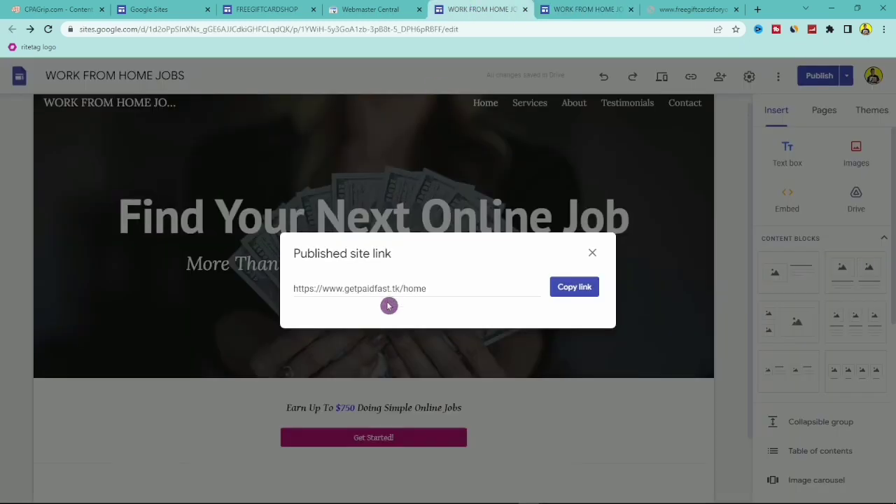